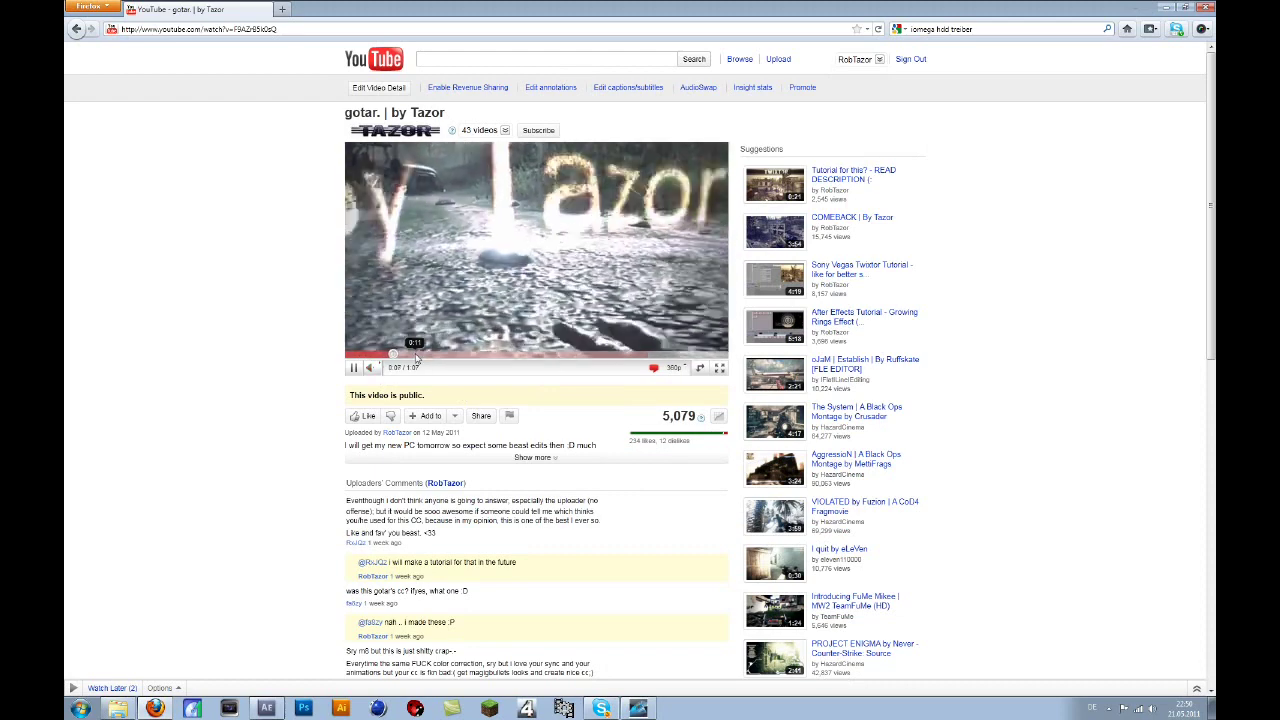
# Step: Replay the skull-in-scope moment of the YouTube reference video and pause it at 0:17
pyautogui.click(425, 352)
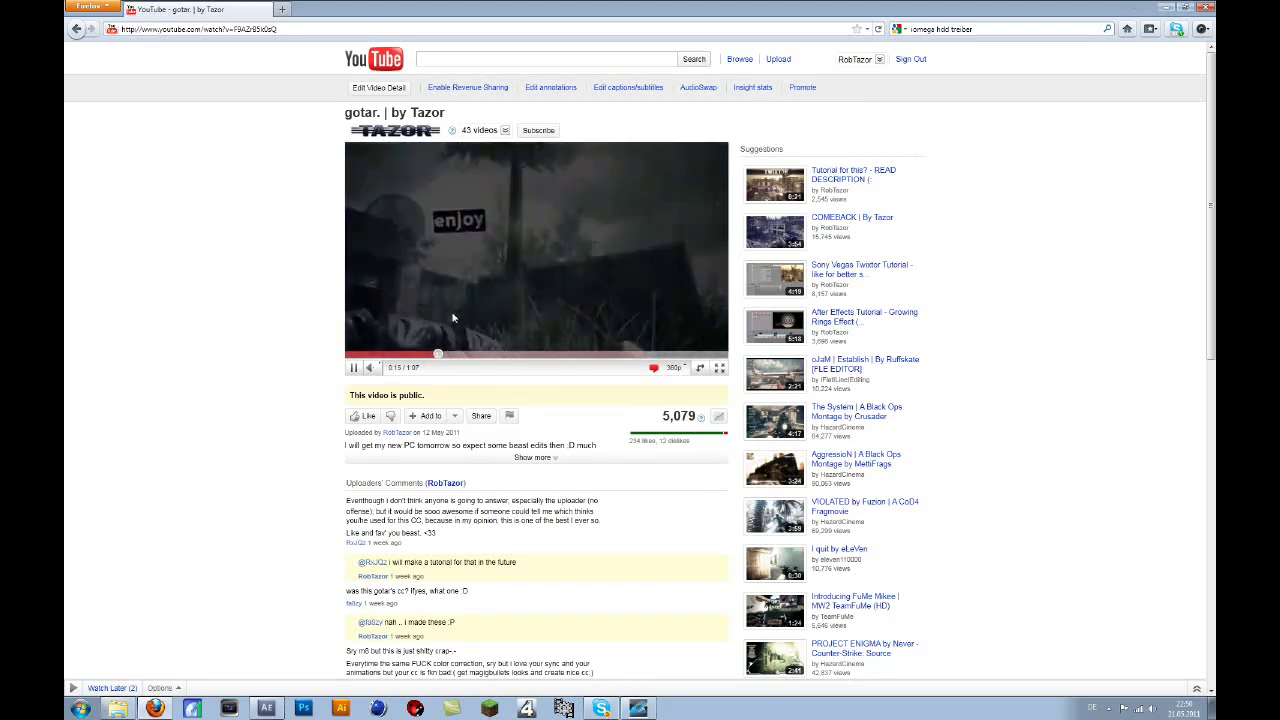
pyautogui.click(454, 312)
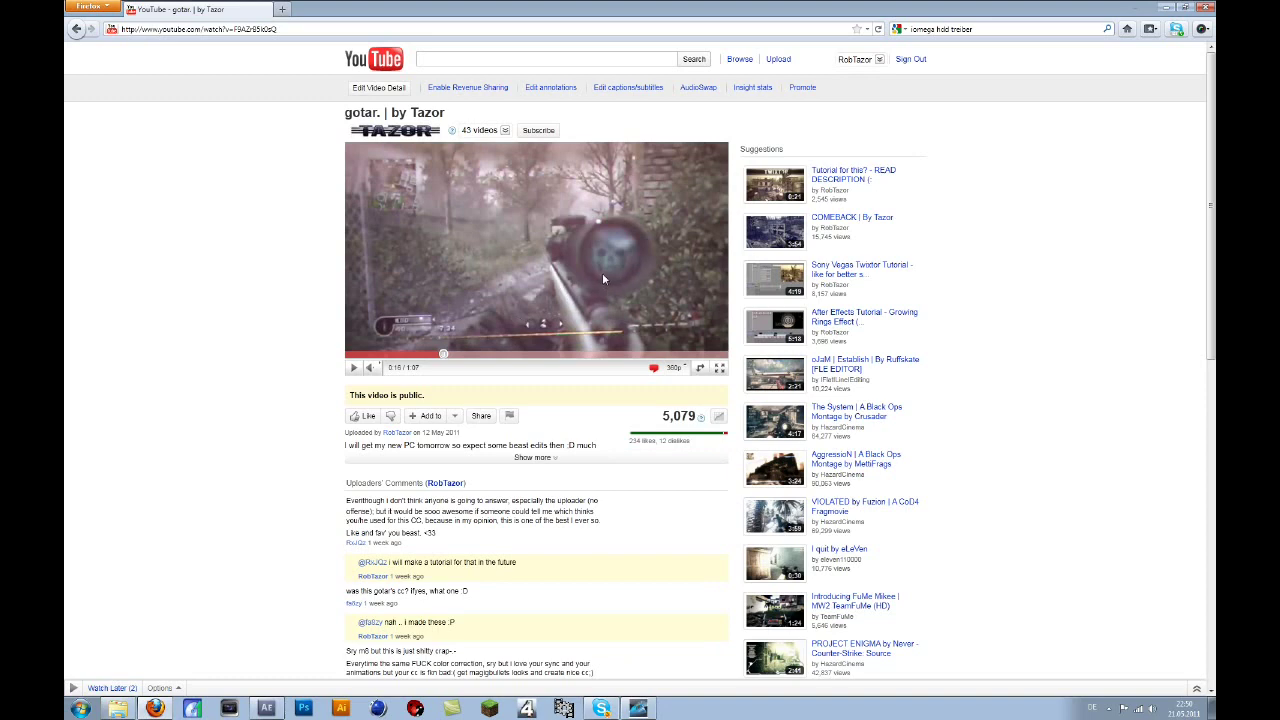
pyautogui.click(598, 282)
pyautogui.click(438, 354)
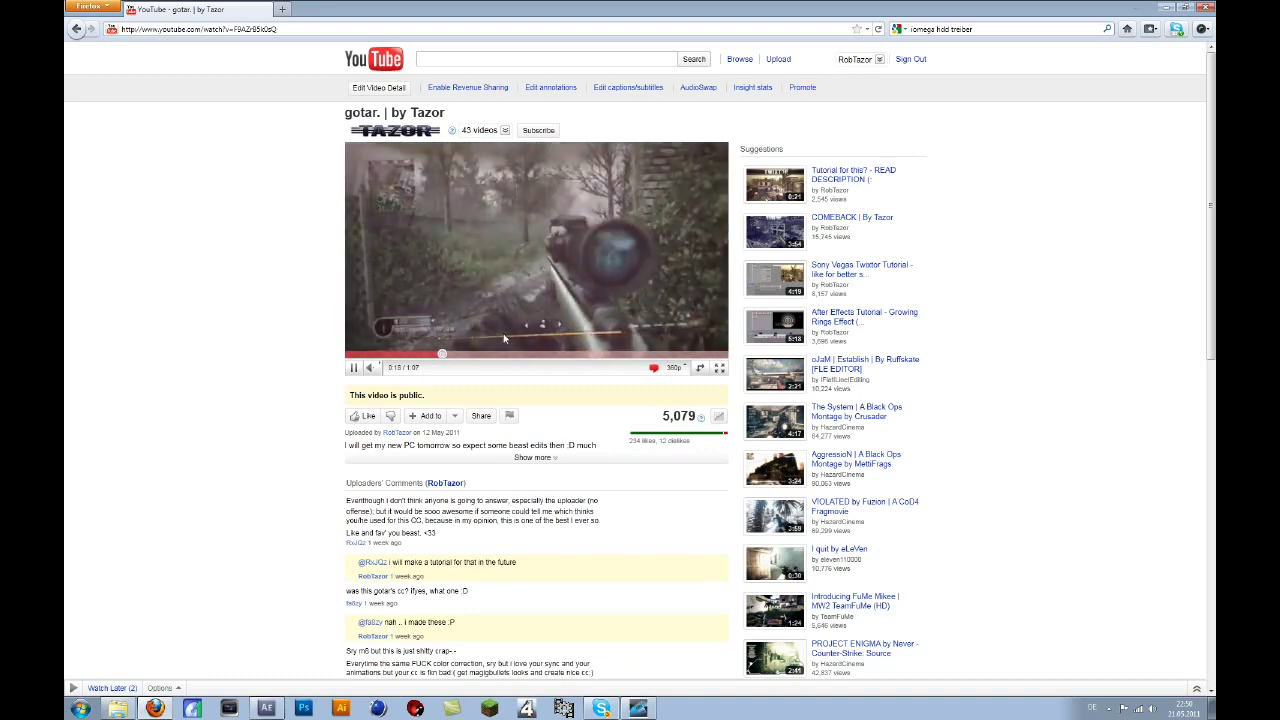
pyautogui.click(493, 311)
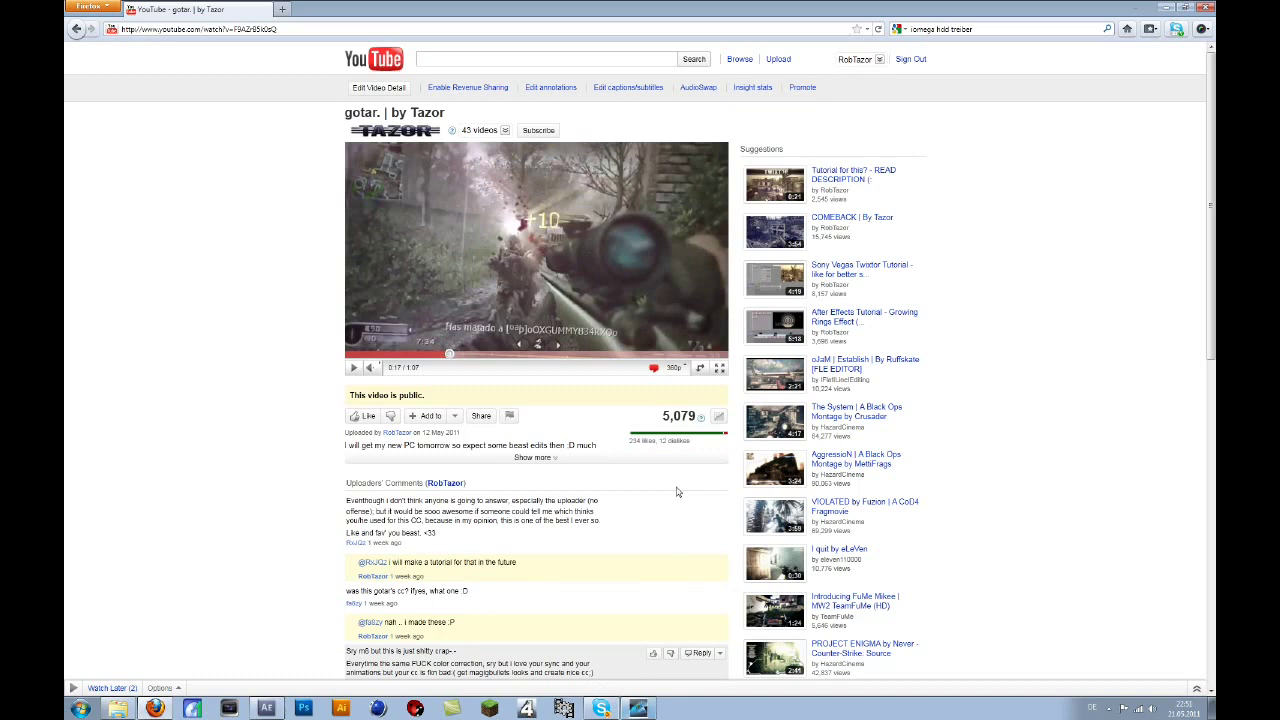
# Step: Back in After Effects, preview the skull PNG footage and close its preview
pyautogui.click(1166, 9)
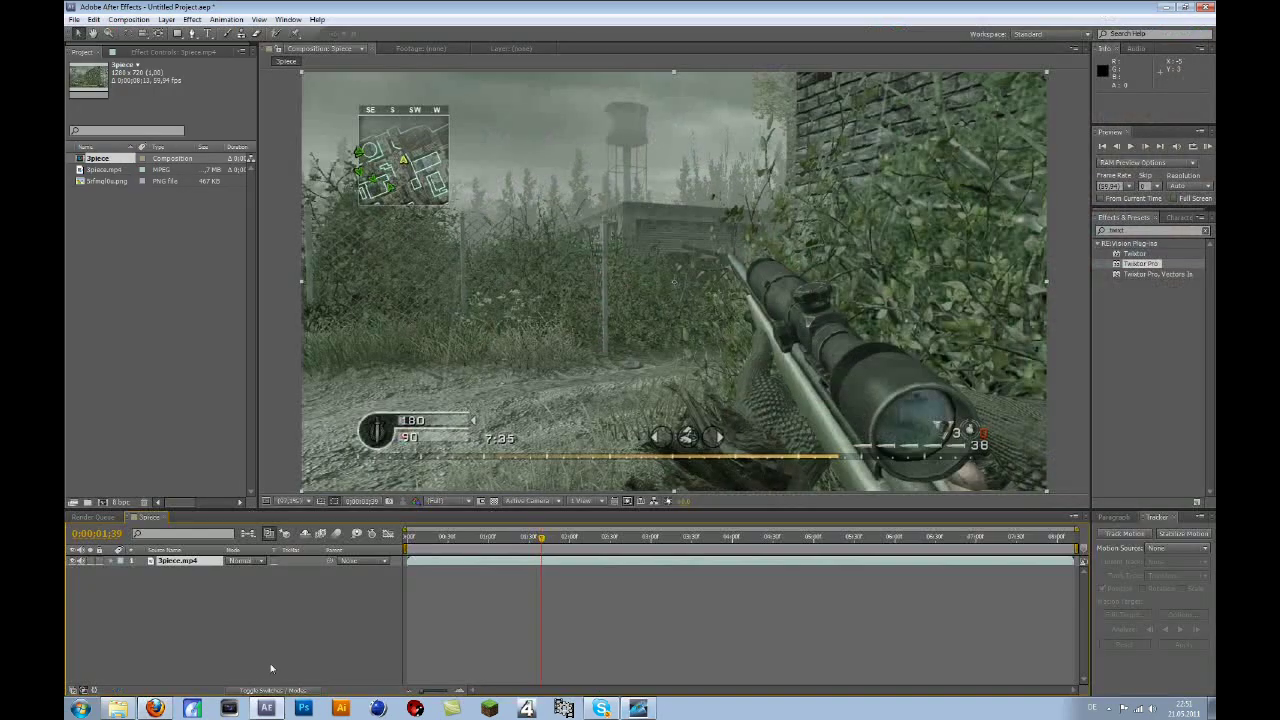
pyautogui.click(94, 224)
pyautogui.doubleClick(114, 182)
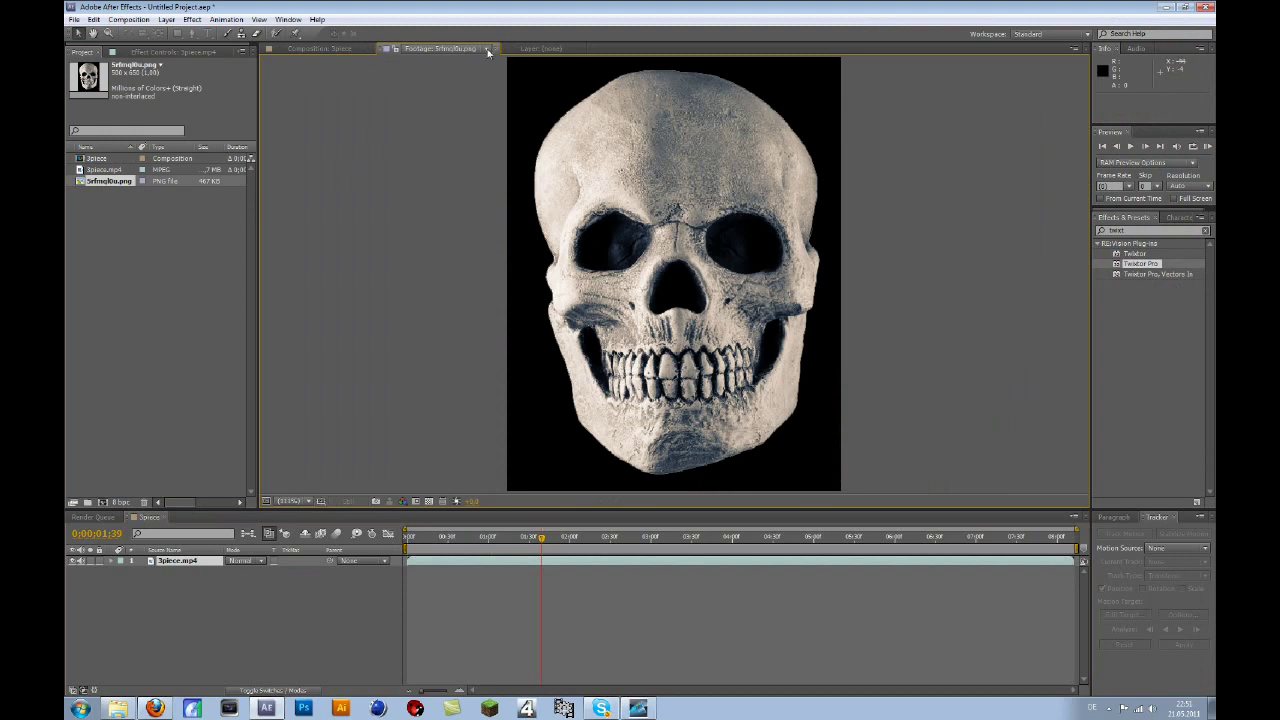
pyautogui.click(497, 51)
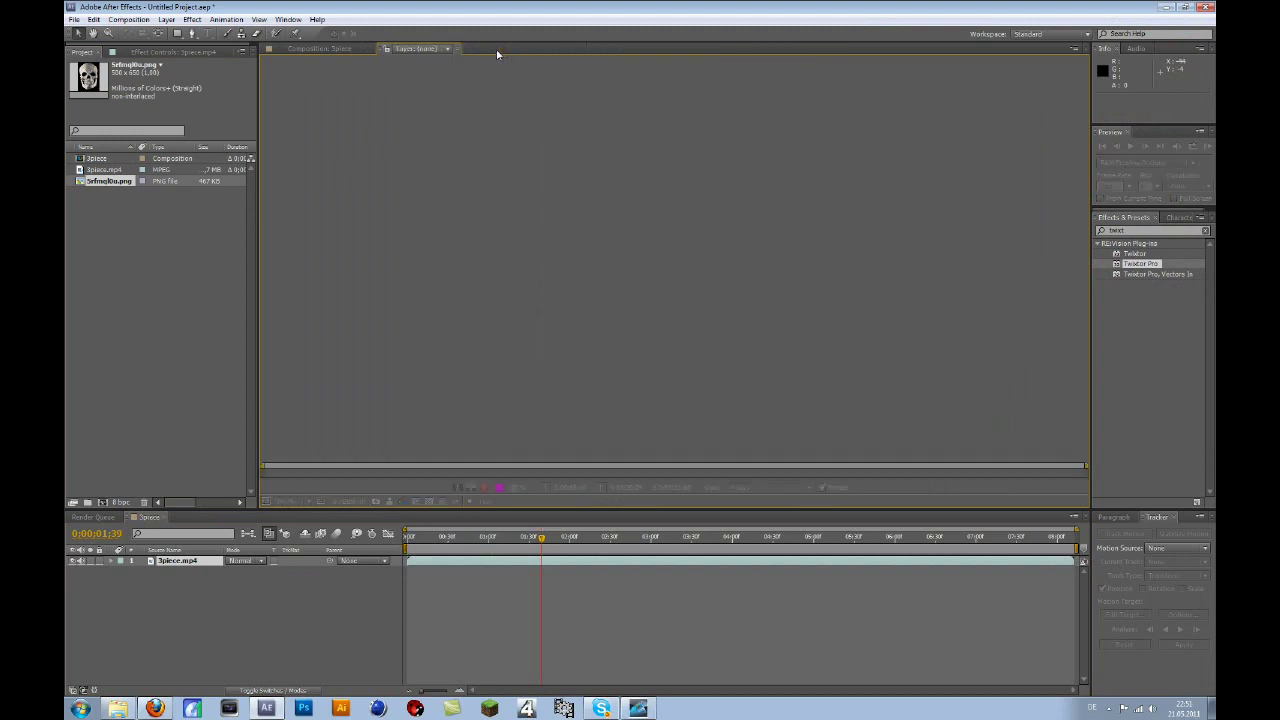
# Step: Return to the composition and scrub to about 2:26, where the scoped rifle is raised
pyautogui.click(447, 48)
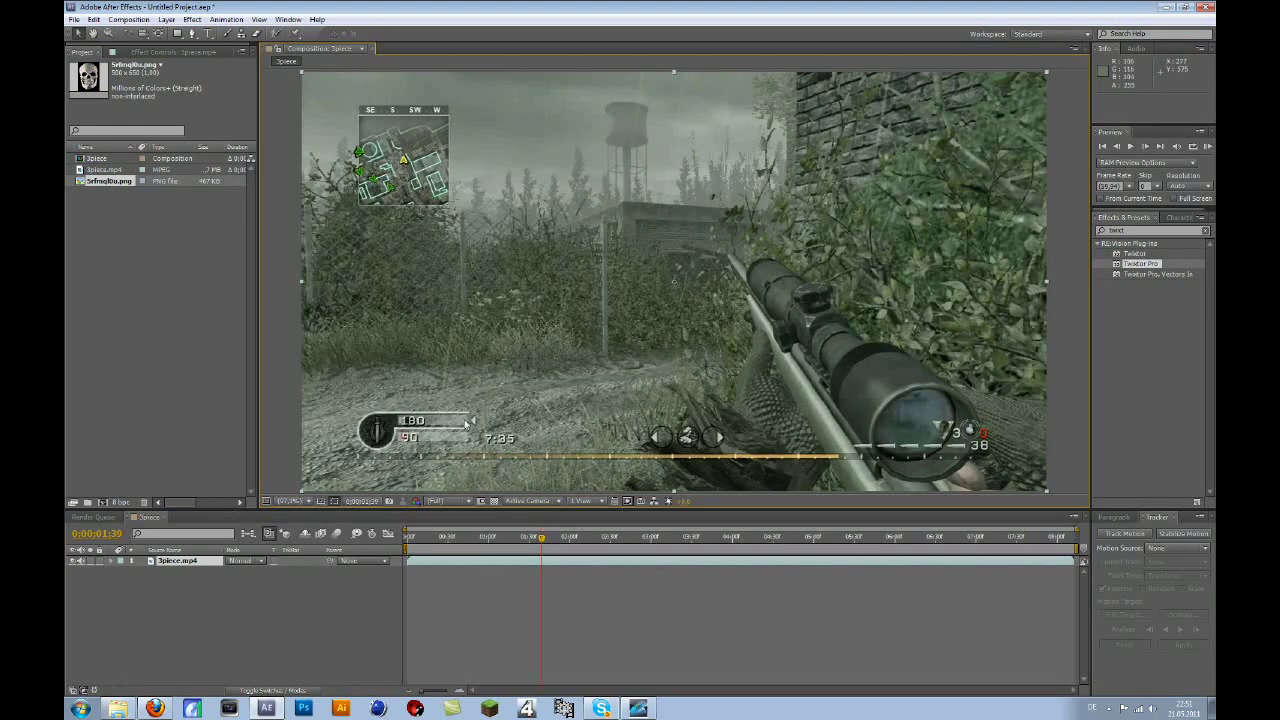
pyautogui.click(471, 541)
pyautogui.moveTo(497, 540); pyautogui.dragTo(606, 547)
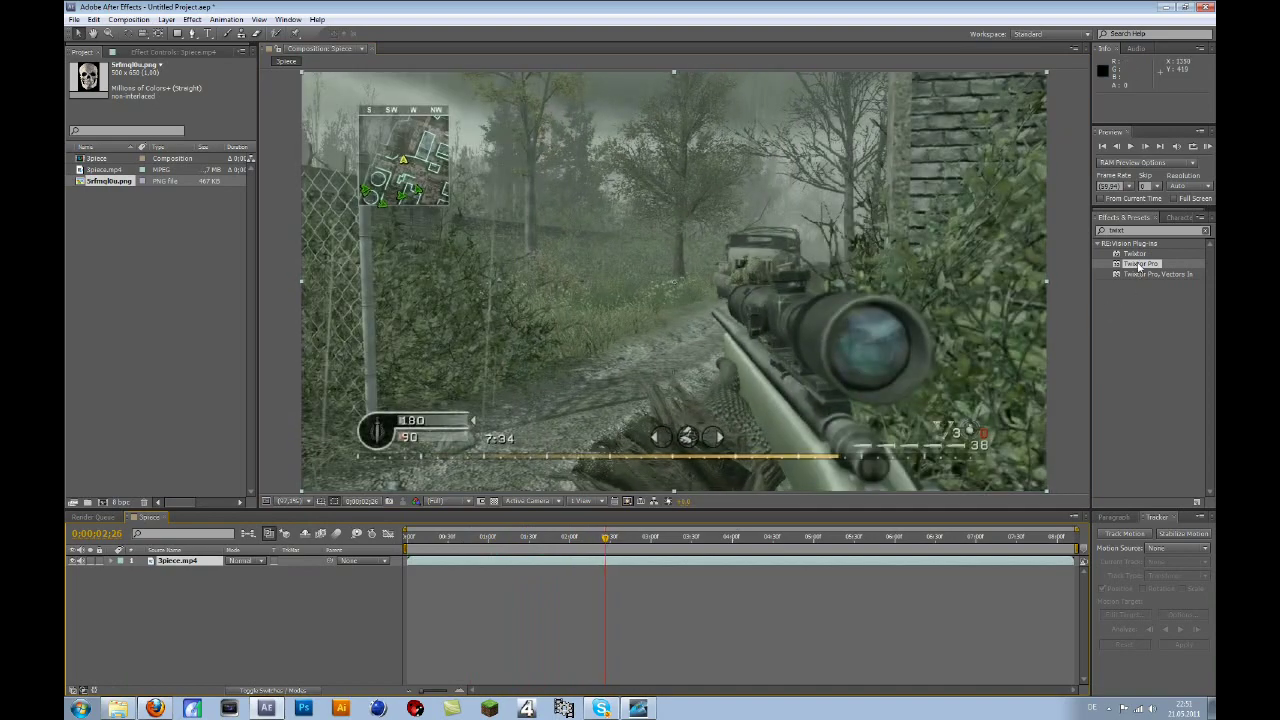
# Step: Apply Twixtor Pro to the 3piece.mp4 layer and set its input frame rate
pyautogui.moveTo(1139, 266); pyautogui.dragTo(880, 290)
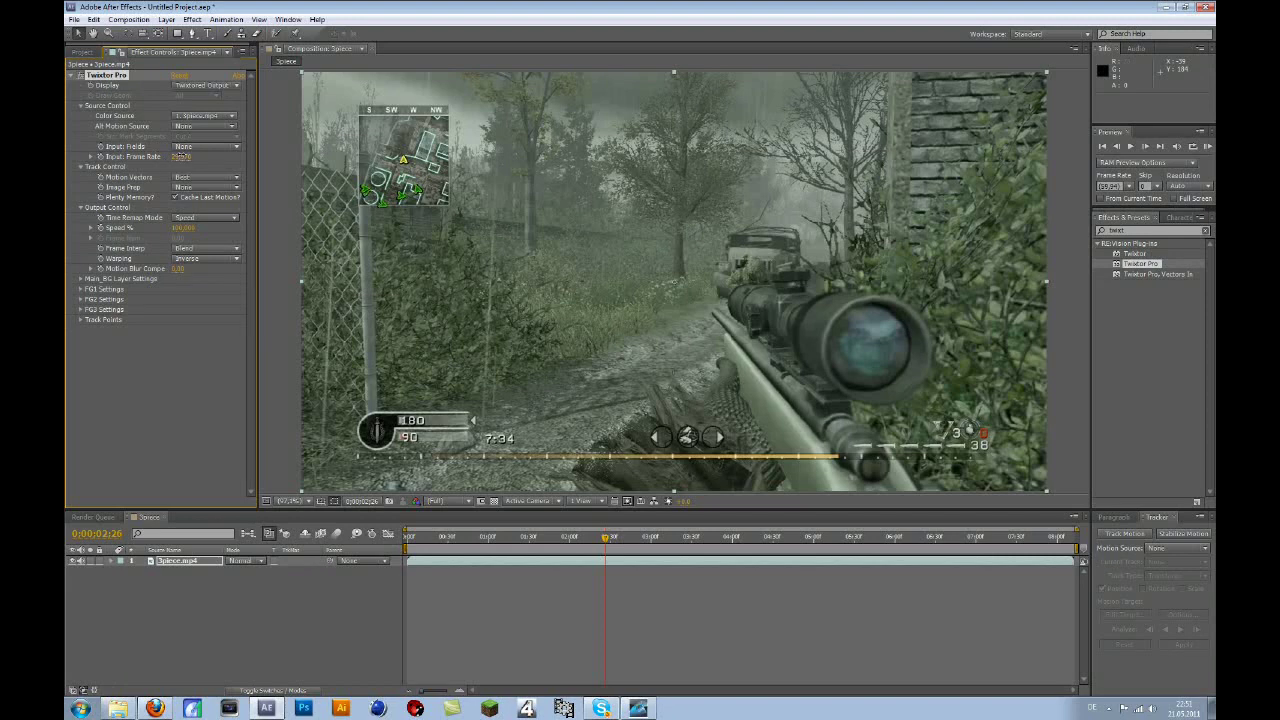
pyautogui.click(181, 157)
pyautogui.press('Return')
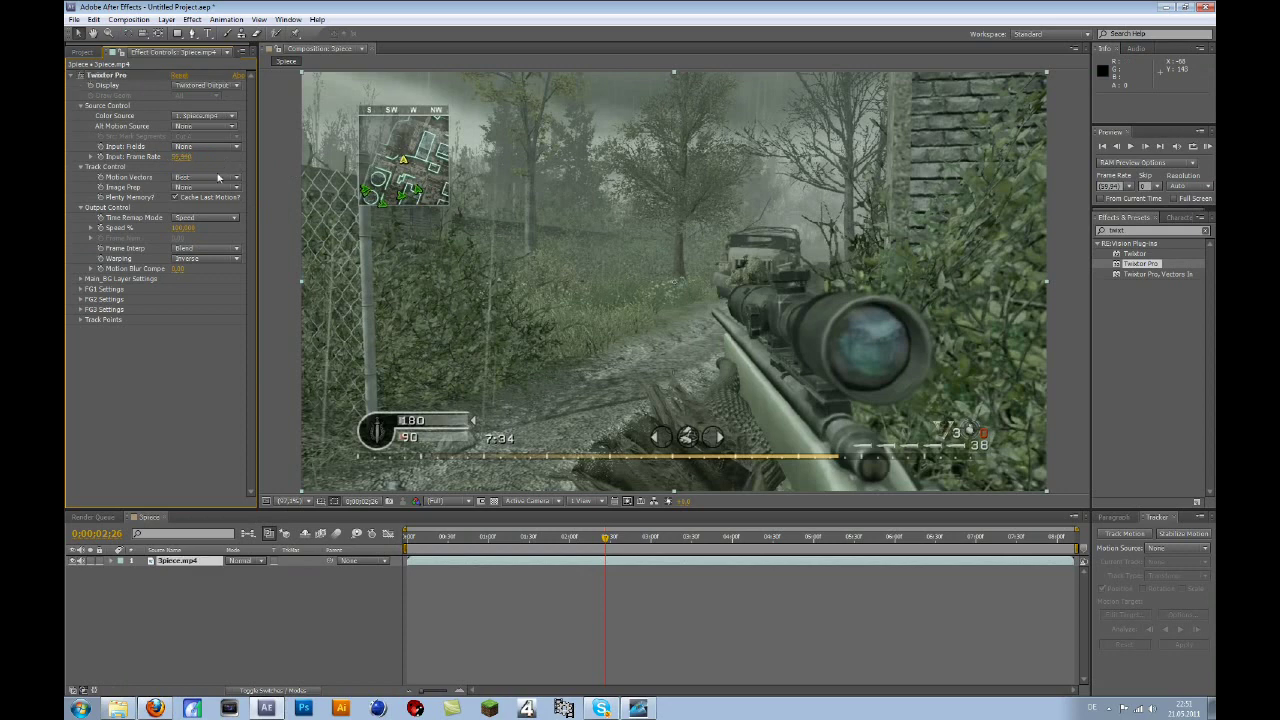
# Step: Keep Speed as the time remap mode and set Frame Interp to Motion Weighted Blend
pyautogui.click(191, 219)
pyautogui.click(160, 250)
pyautogui.click(185, 249)
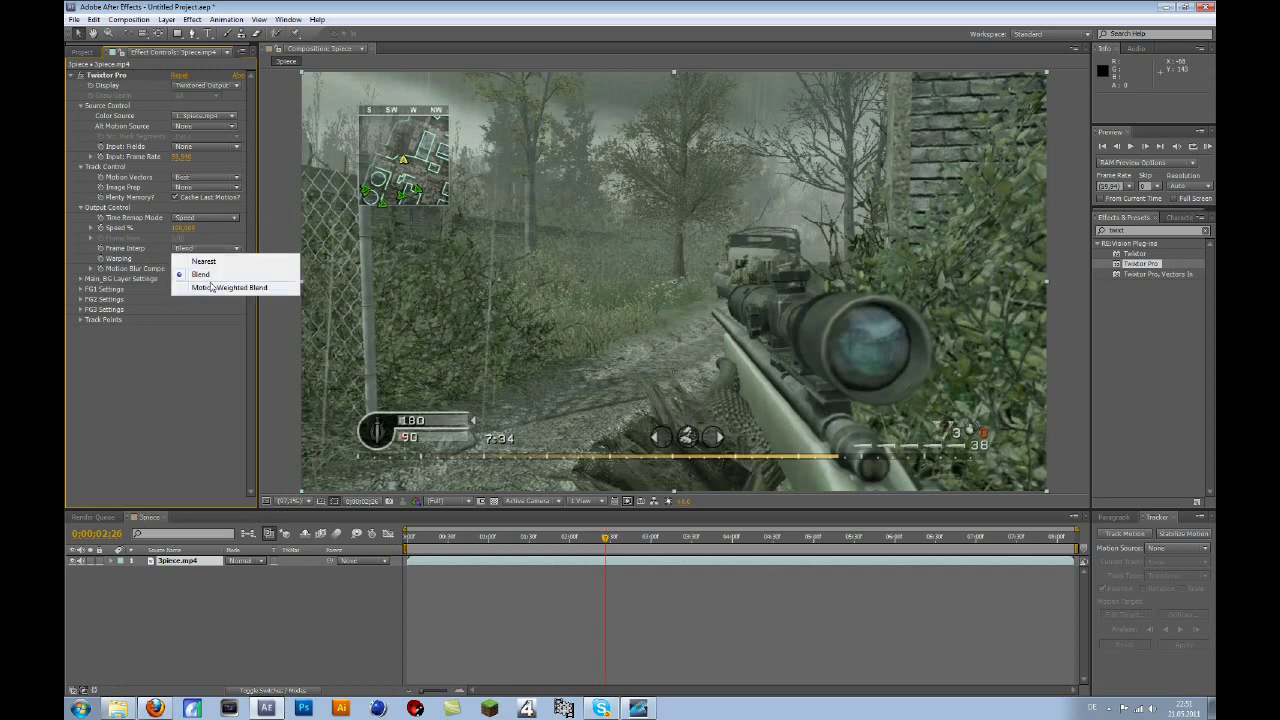
pyautogui.click(221, 287)
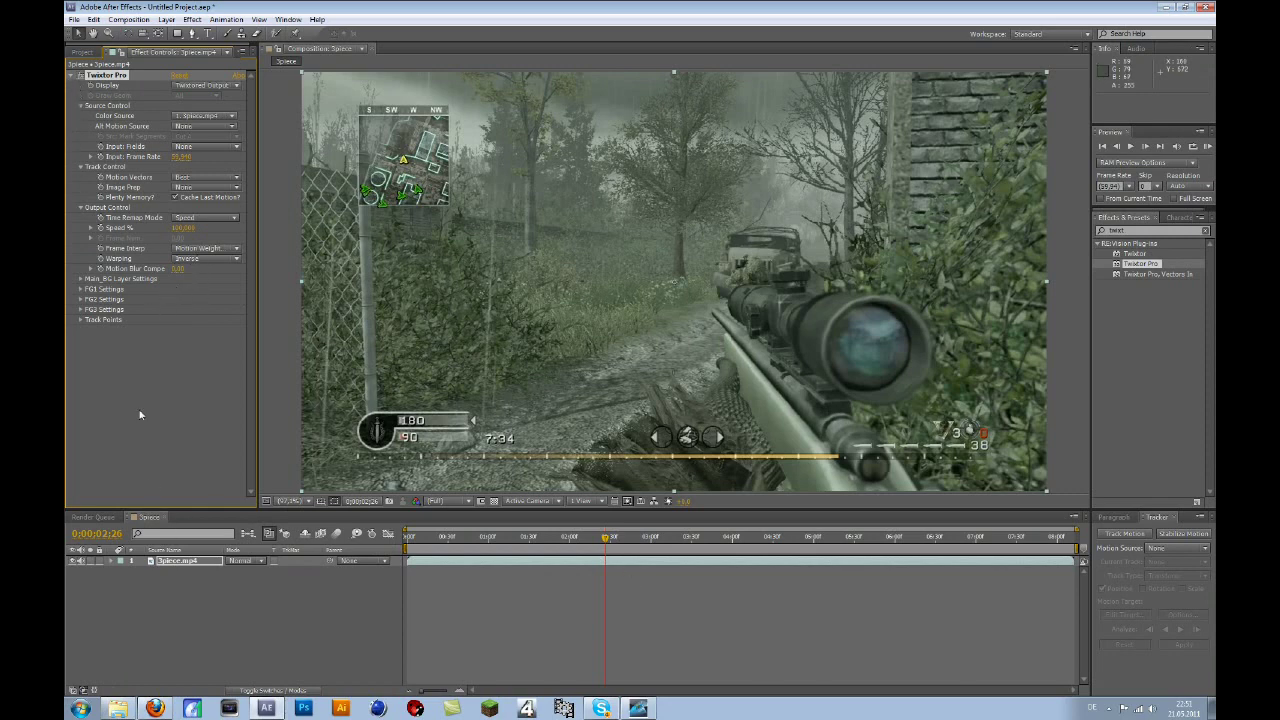
# Step: Keyframe Twixtor's Speed %, then set it to 2 four frames later
pyautogui.click(100, 228)
pyautogui.click(1145, 146)
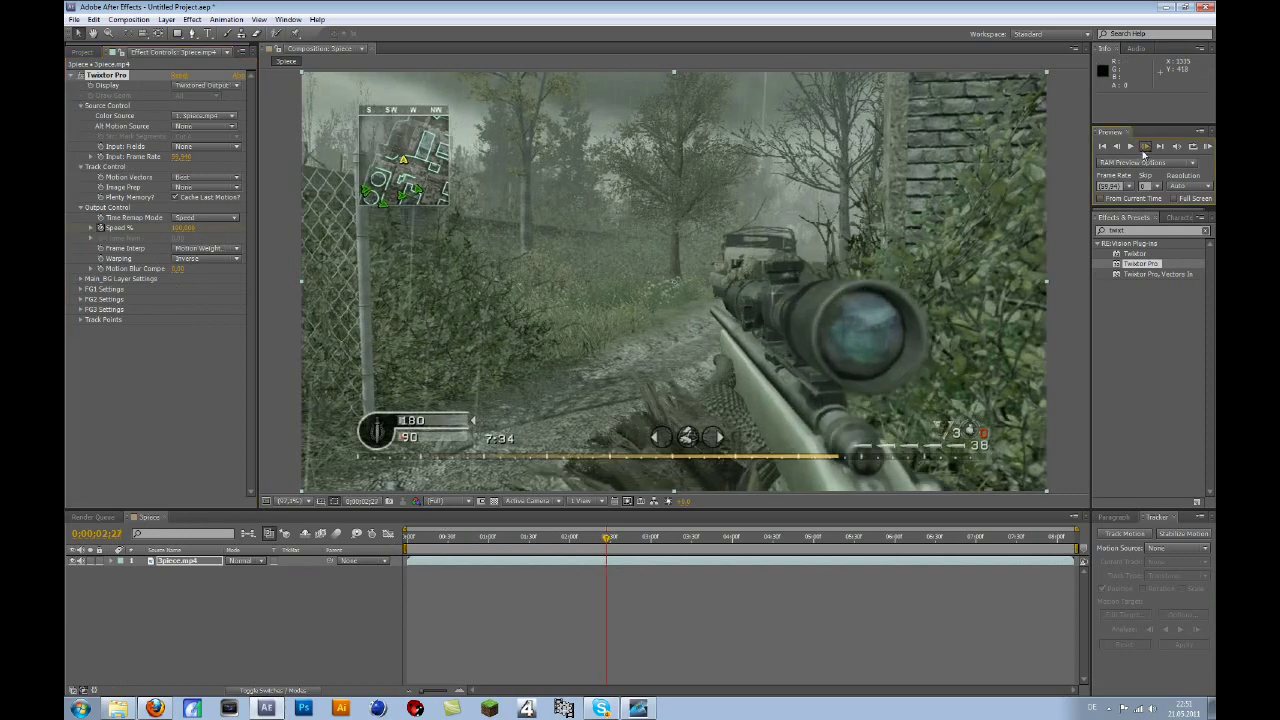
pyautogui.click(1145, 146)
pyautogui.click(1145, 146)
pyautogui.click(1145, 146)
pyautogui.click(1145, 146)
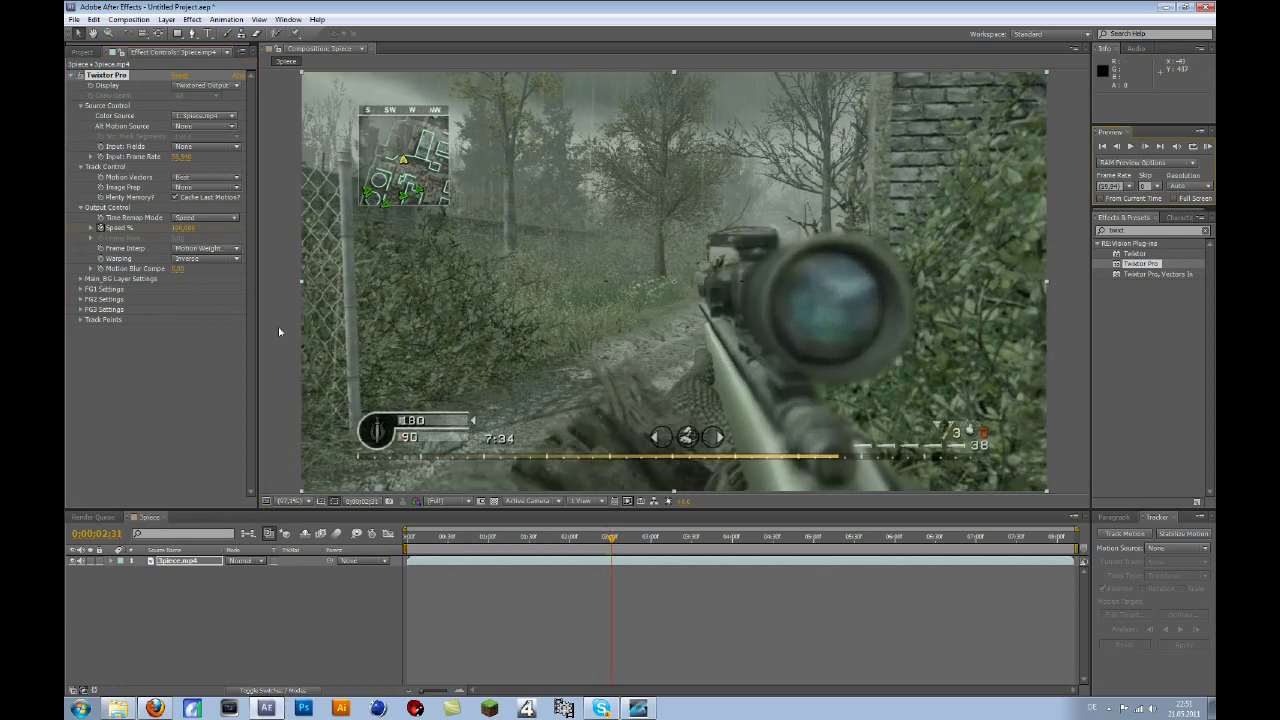
pyautogui.click(180, 228)
pyautogui.write('2')
pyautogui.press('Return')
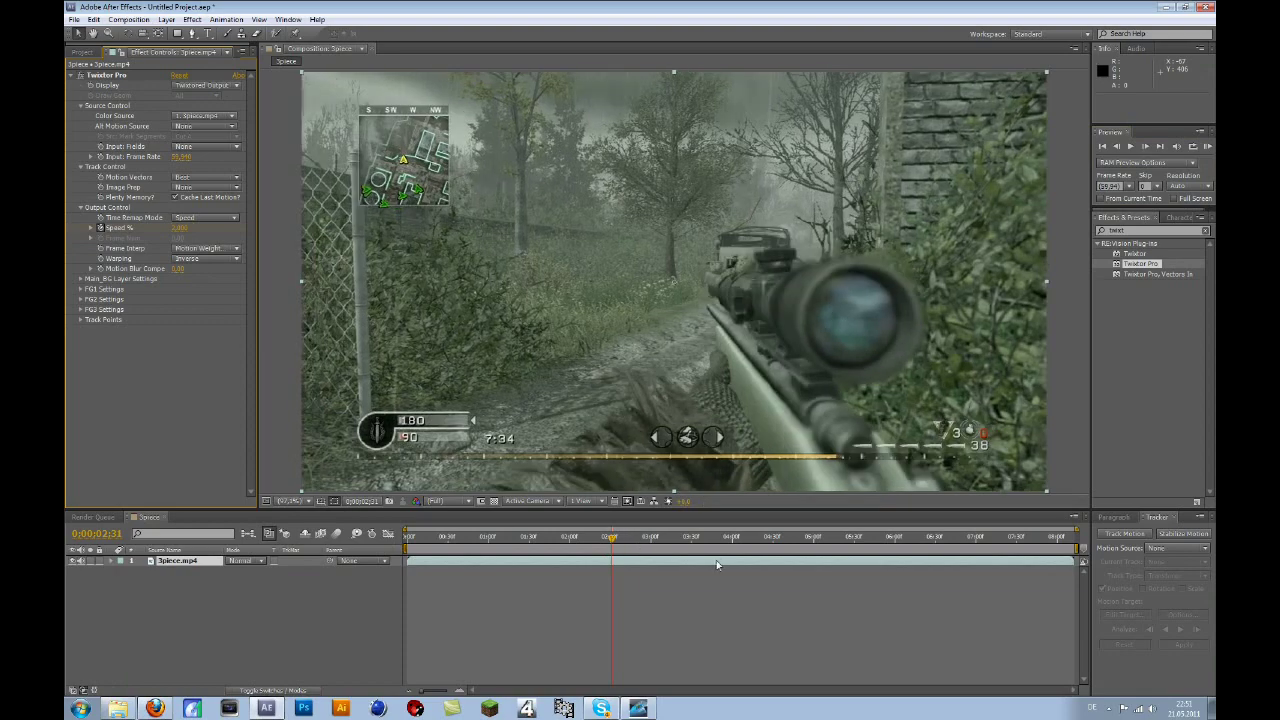
# Step: Add a Speed % keyframe around 6:01 from the timeline's Output Control properties
pyautogui.click(752, 537)
pyautogui.moveTo(752, 537); pyautogui.dragTo(897, 533)
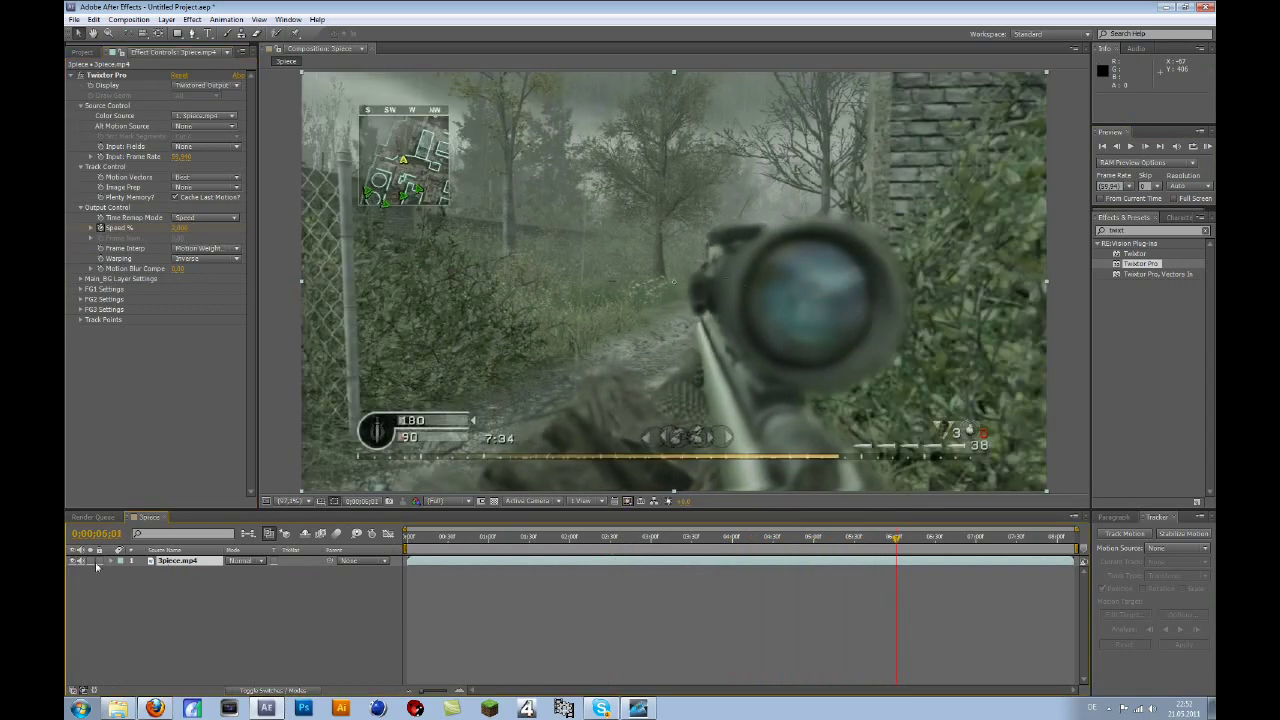
pyautogui.press('e')
pyautogui.click(131, 571)
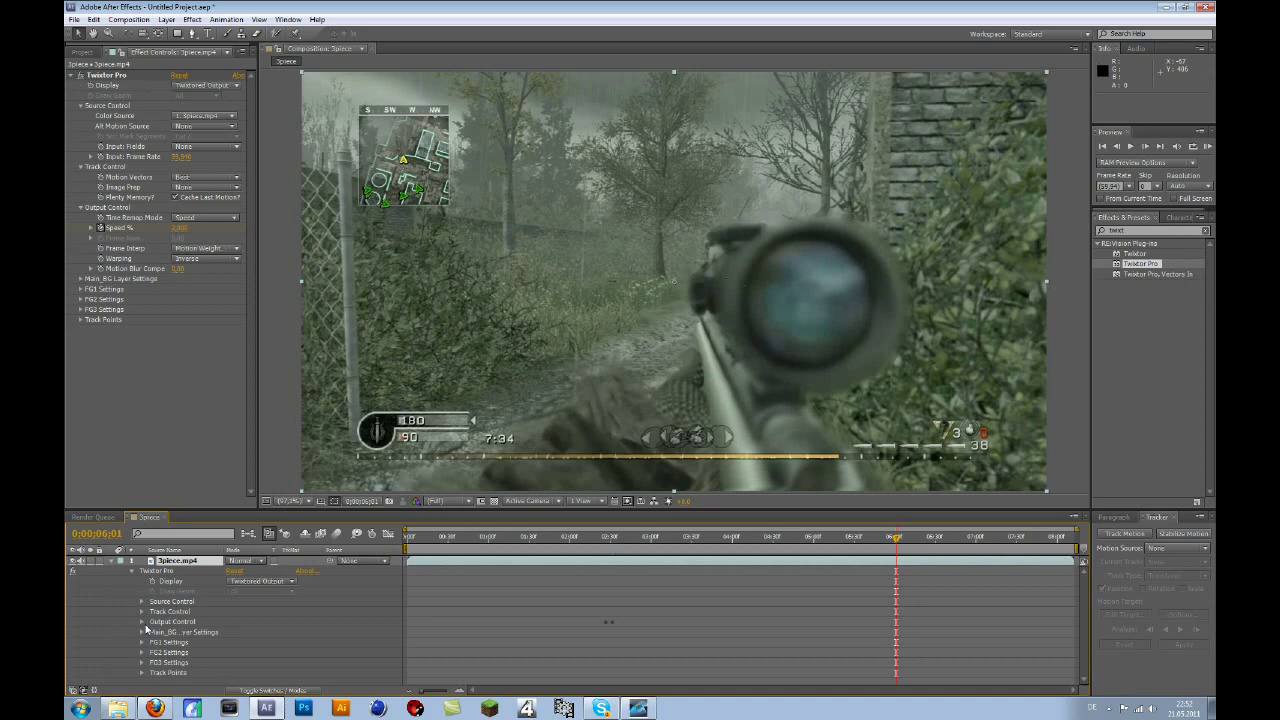
pyautogui.click(142, 621)
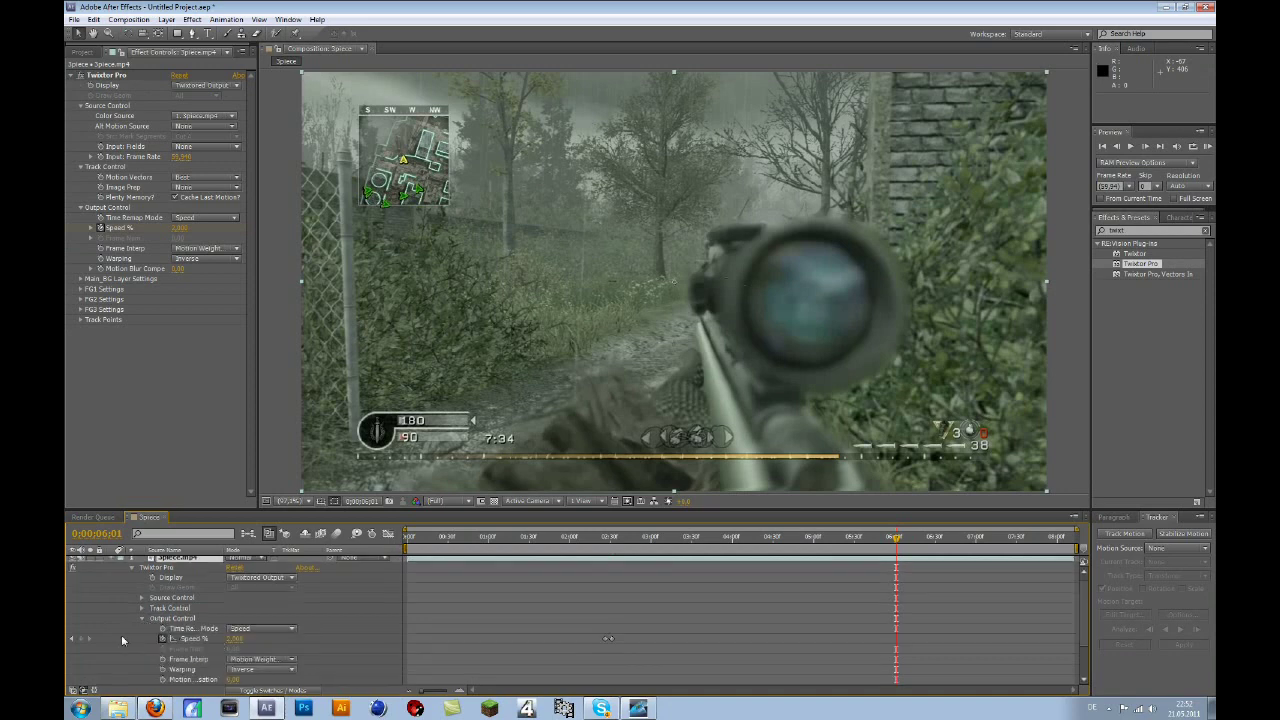
pyautogui.click(79, 640)
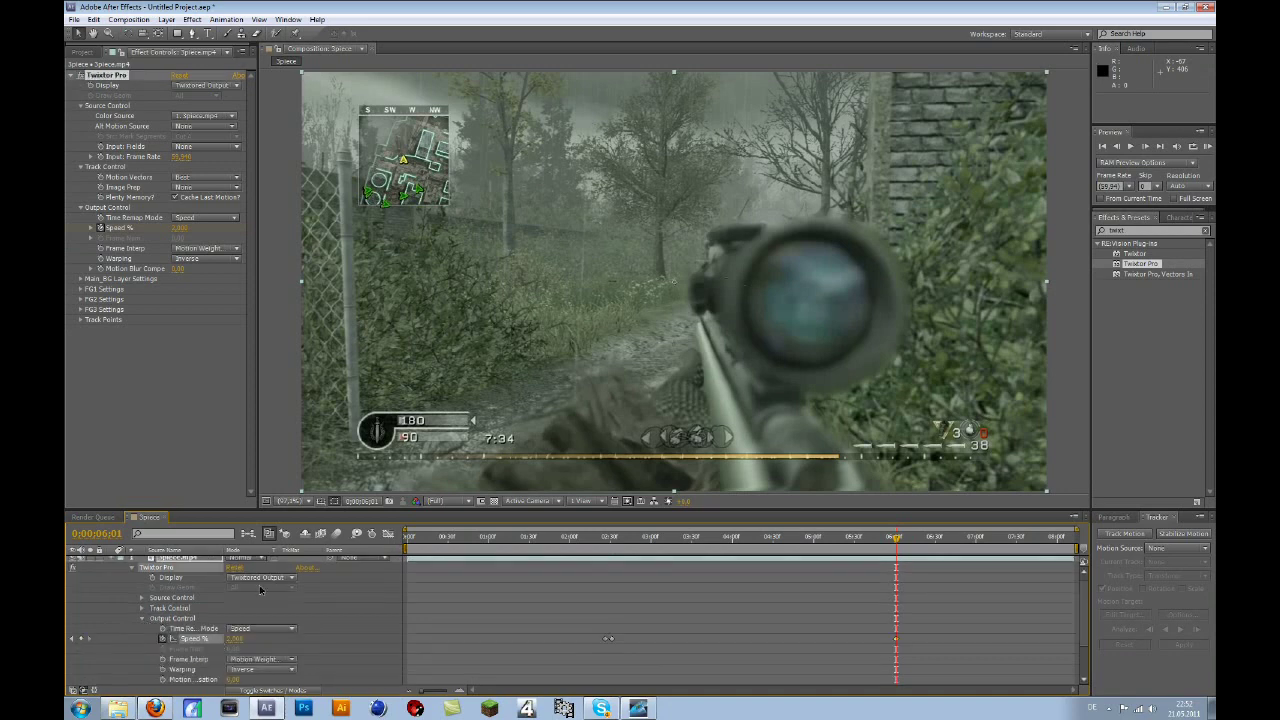
# Step: A few frames later, set Speed % back to 100 and review the slowed scope shot
pyautogui.click(1144, 147)
pyautogui.click(1144, 147)
pyautogui.click(1144, 147)
pyautogui.click(1144, 147)
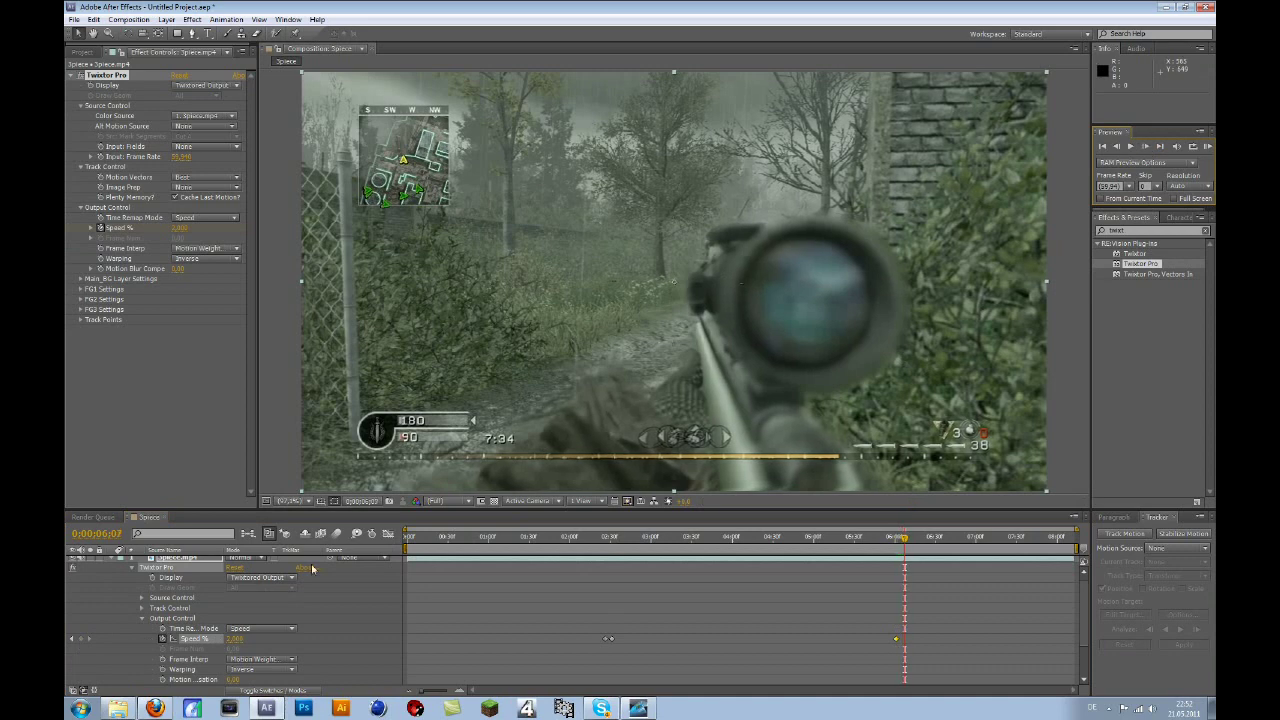
pyautogui.click(240, 638)
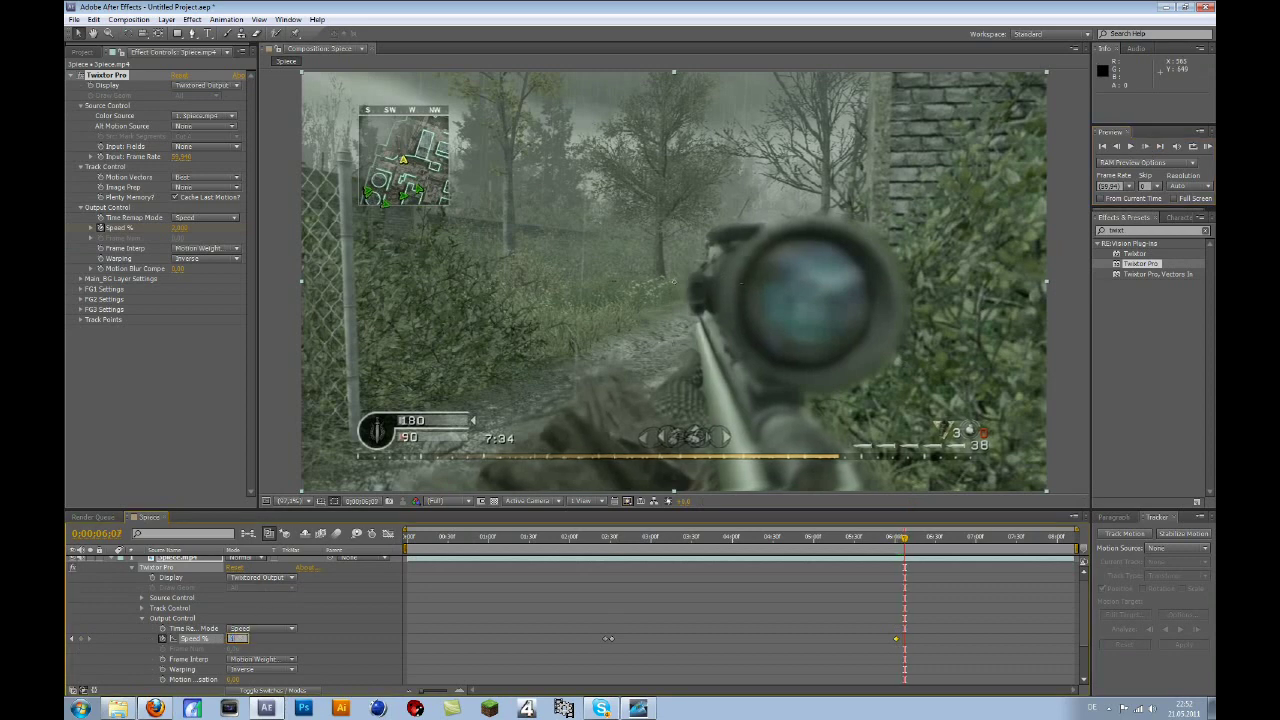
pyautogui.write('100')
pyautogui.press('Return')
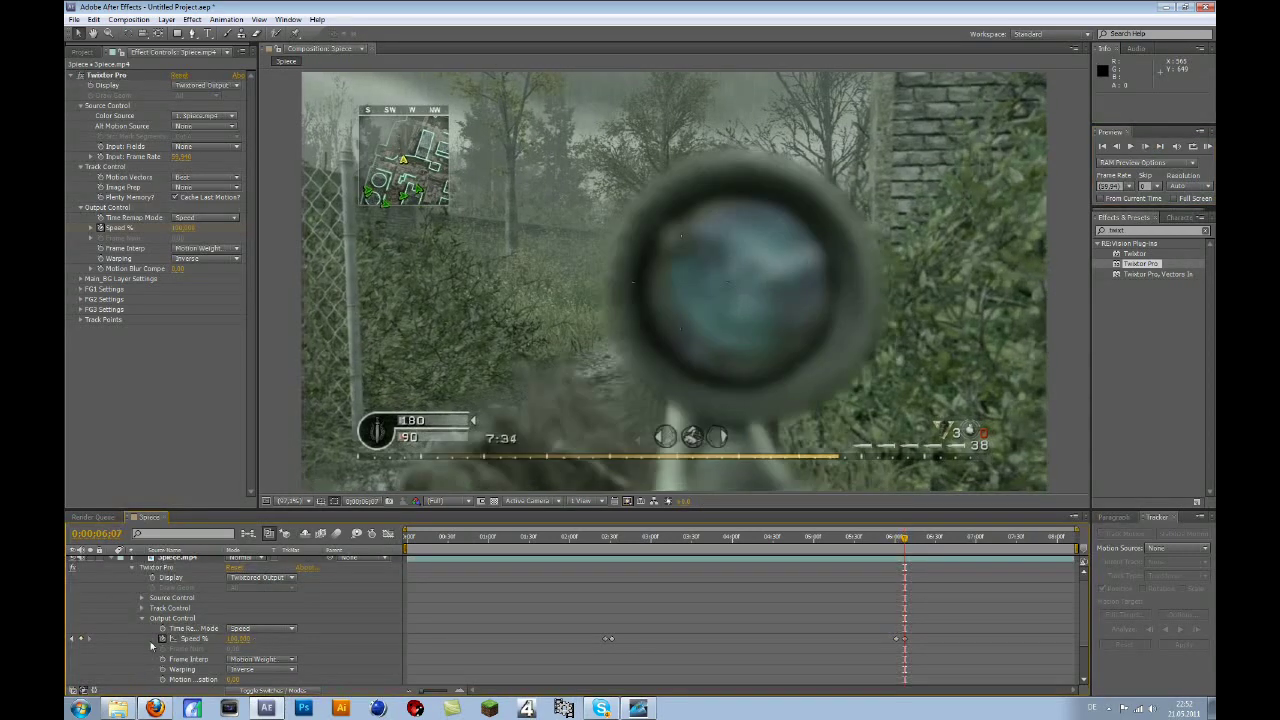
pyautogui.scroll(1, 117, 570)
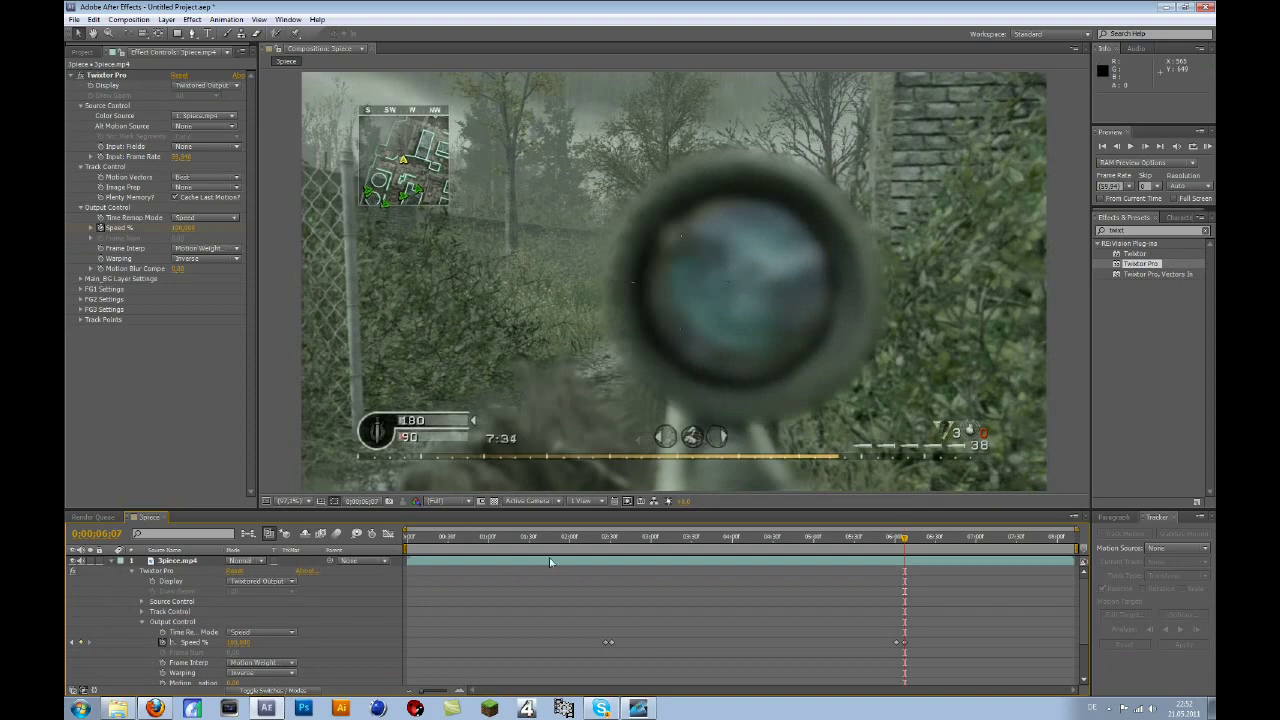
pyautogui.moveTo(554, 541); pyautogui.dragTo(601, 537)
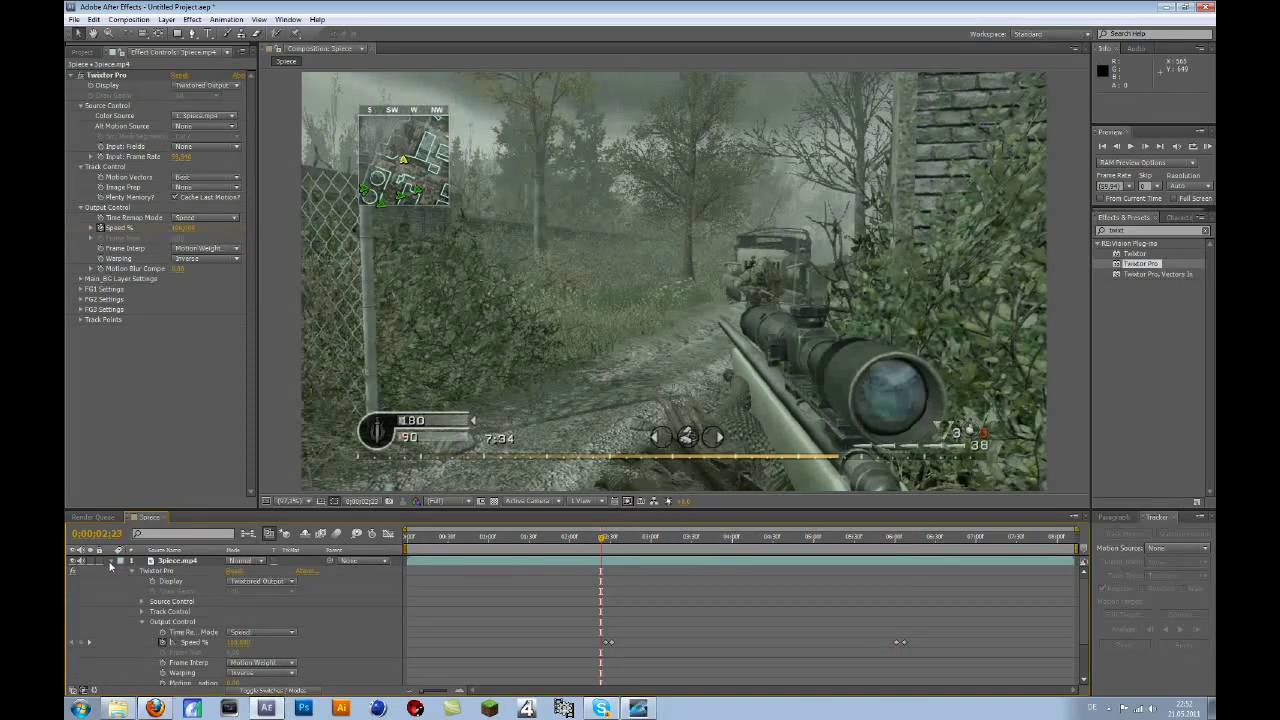
# Step: Drag the skull PNG into the Splicce comp, shrink it, and place it above the rifle scope
pyautogui.click(111, 561)
pyautogui.click(80, 51)
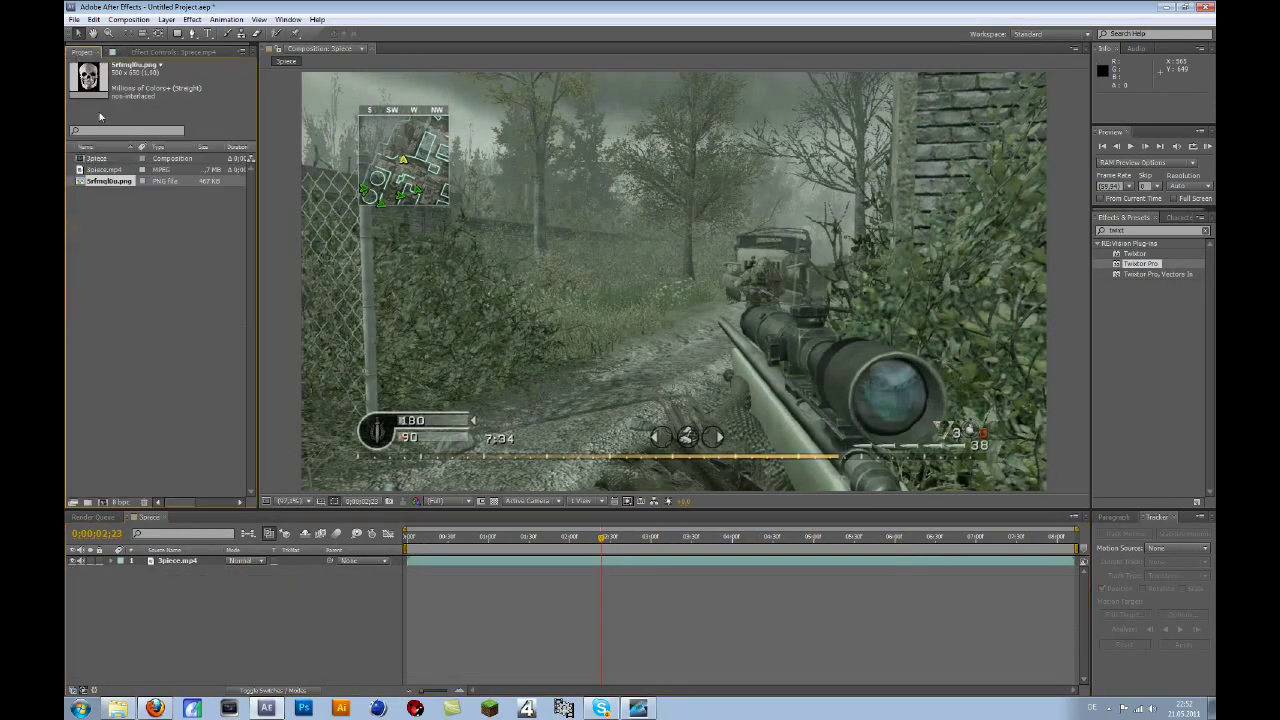
pyautogui.moveTo(110, 183); pyautogui.dragTo(728, 278)
pyautogui.moveTo(876, 92); pyautogui.dragTo(794, 238)
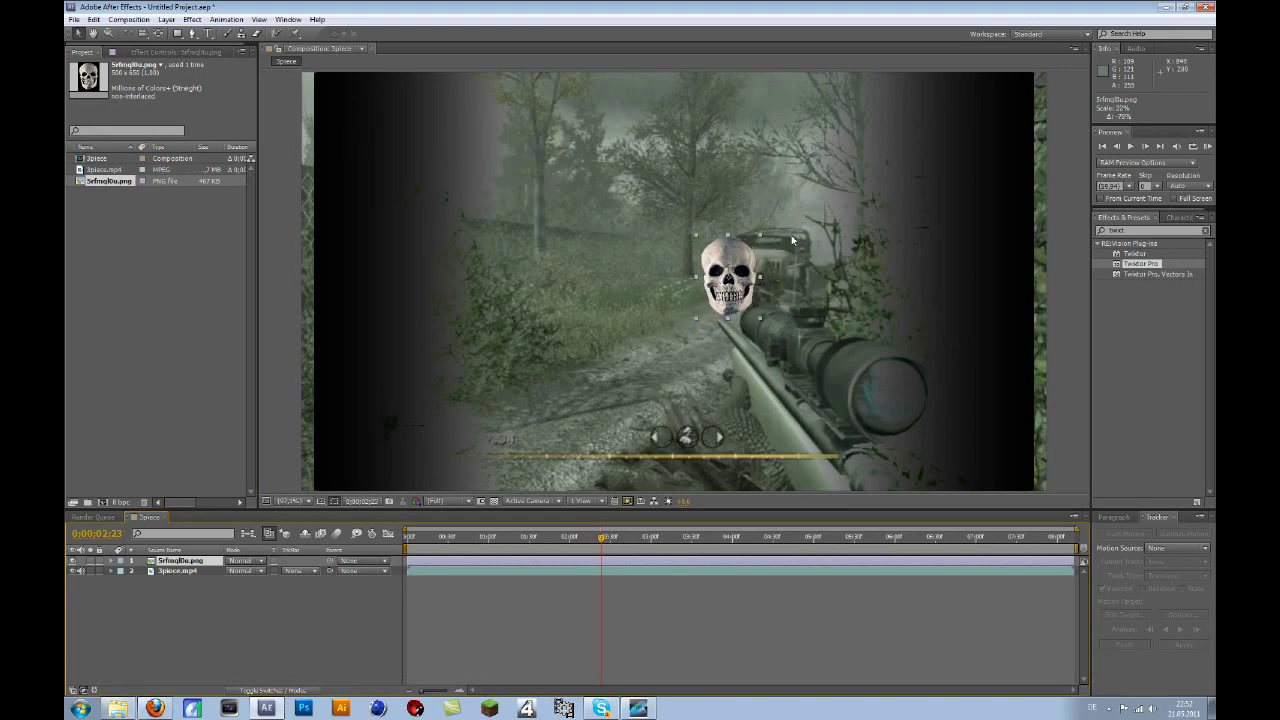
pyautogui.moveTo(745, 283); pyautogui.dragTo(813, 324)
# Step: Scrub to the scope frame and move the small skull layer into the scope lens
pyautogui.click(170, 570)
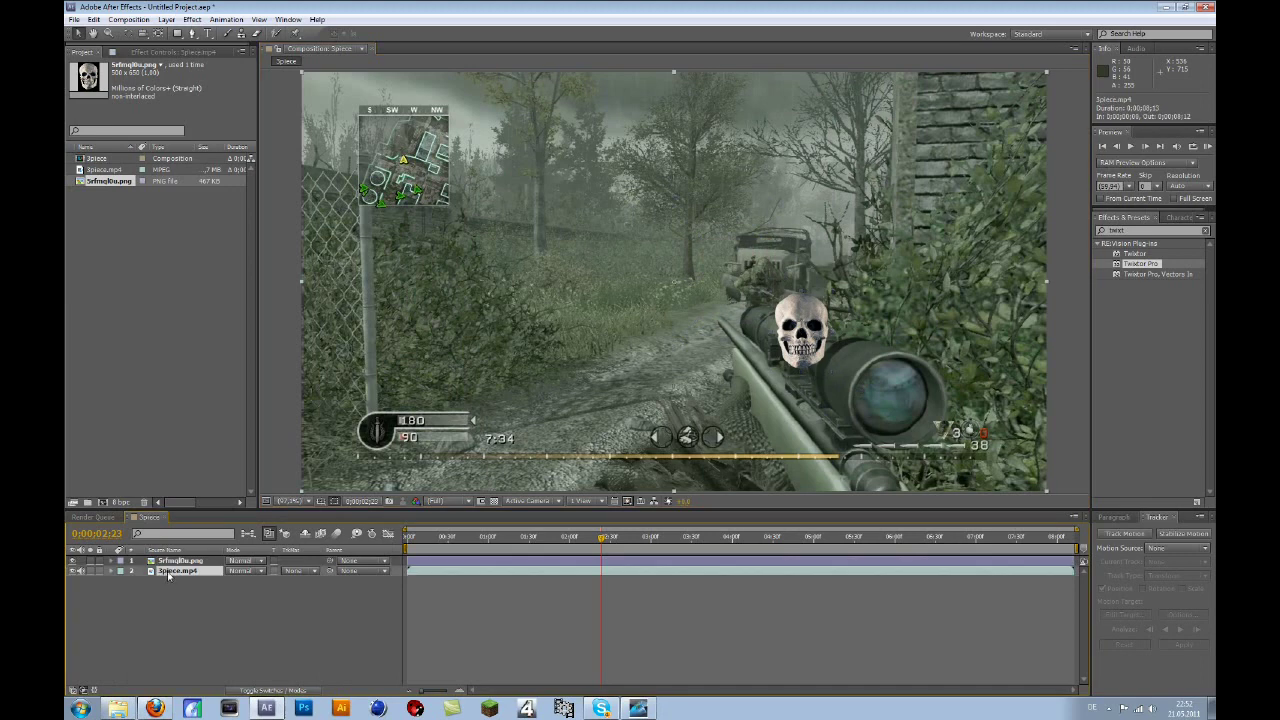
pyautogui.press('e')
pyautogui.click(132, 583)
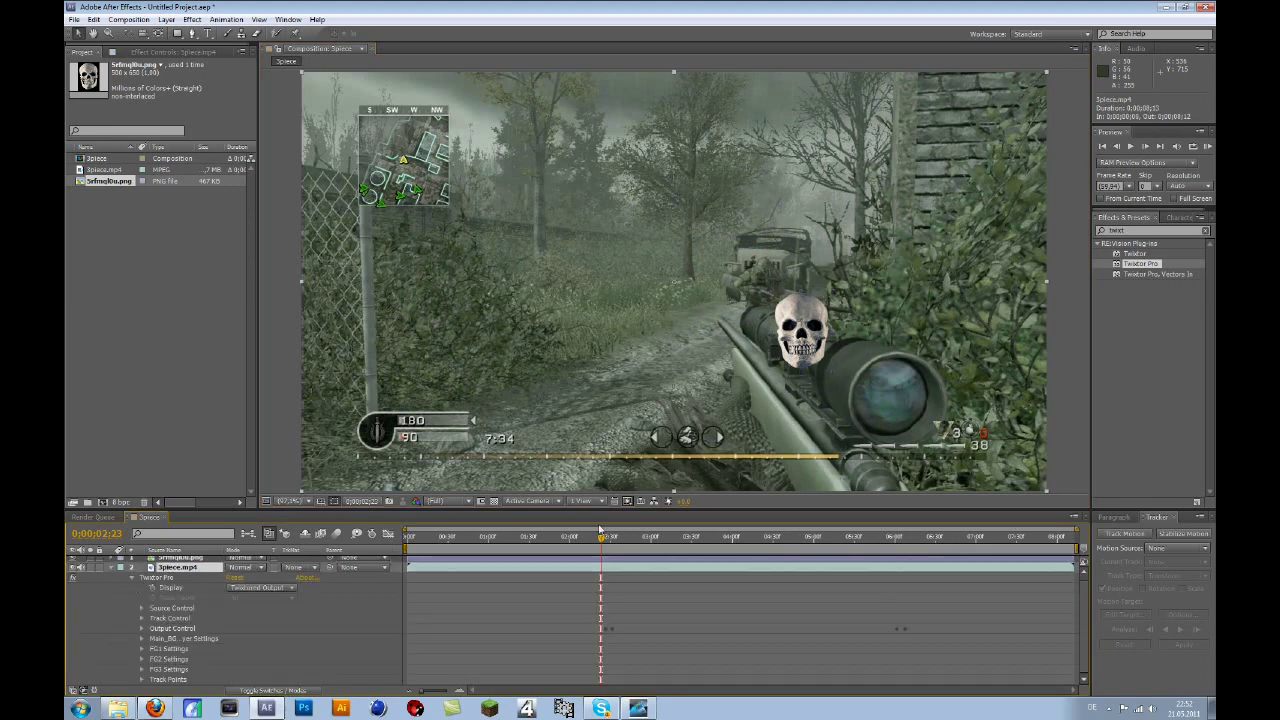
pyautogui.moveTo(603, 538); pyautogui.dragTo(608, 539)
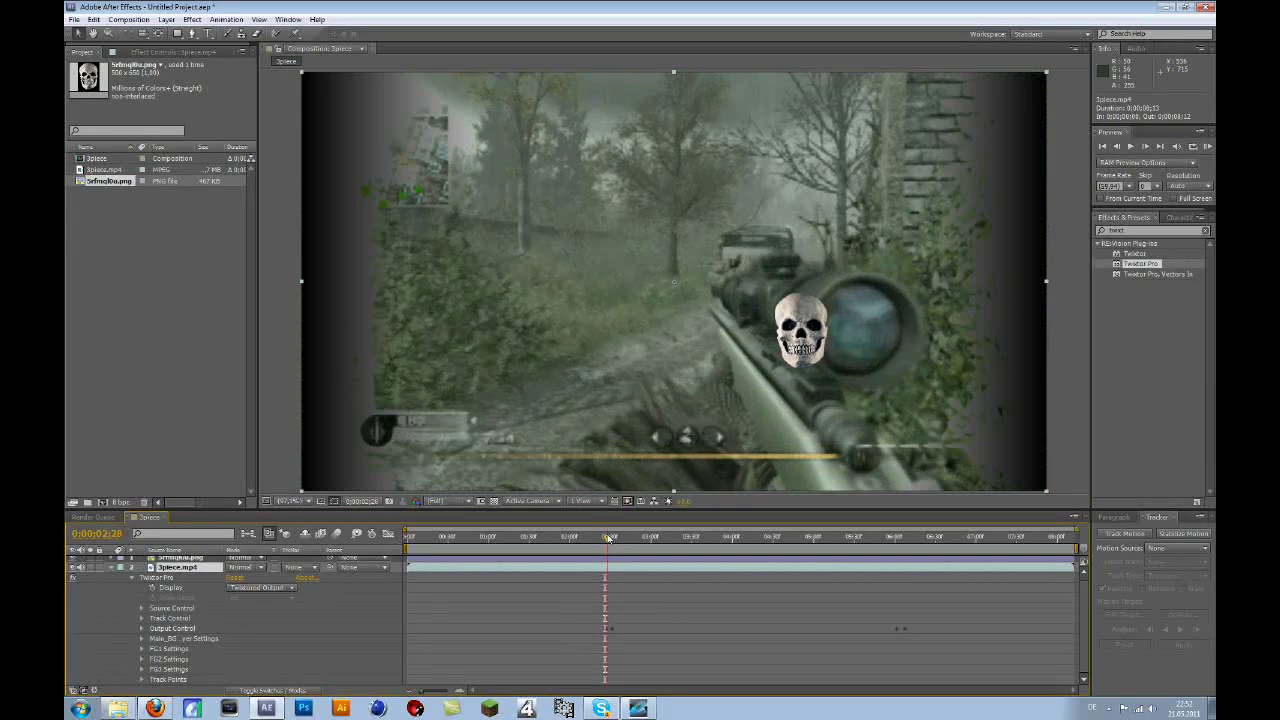
pyautogui.moveTo(607, 539); pyautogui.dragTo(607, 539)
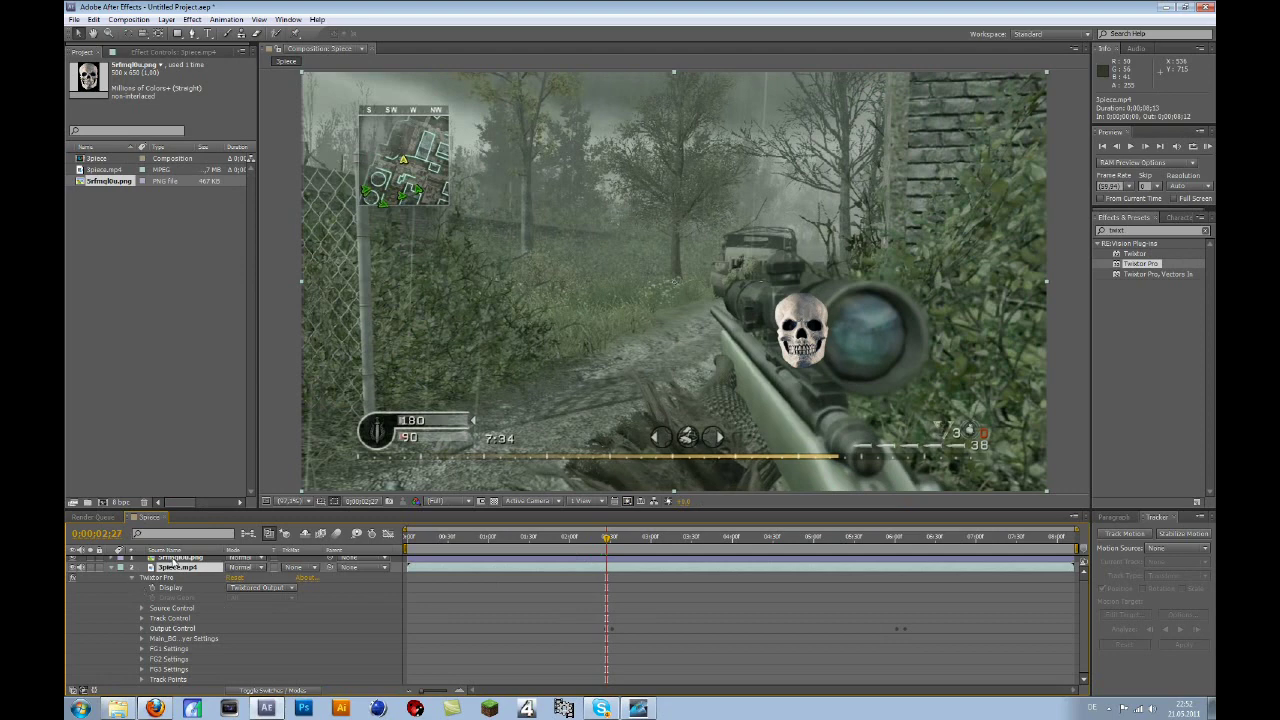
pyautogui.click(172, 558)
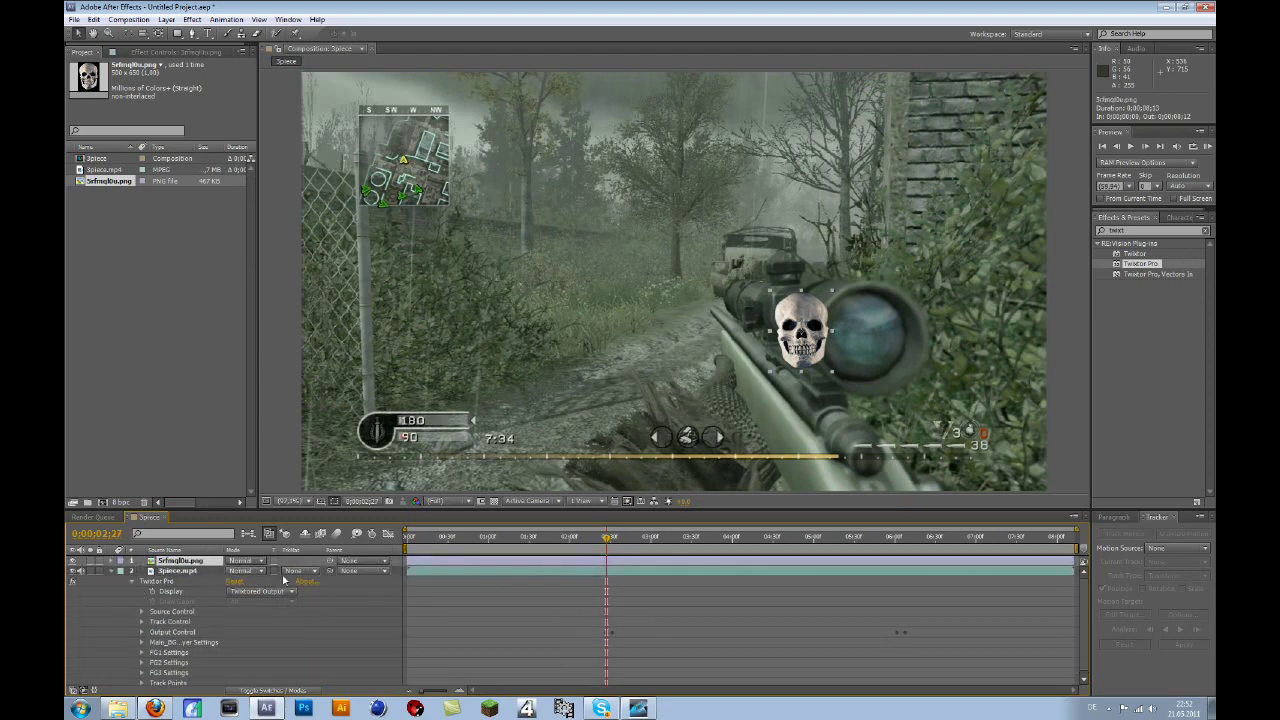
pyautogui.moveTo(796, 316); pyautogui.dragTo(874, 335)
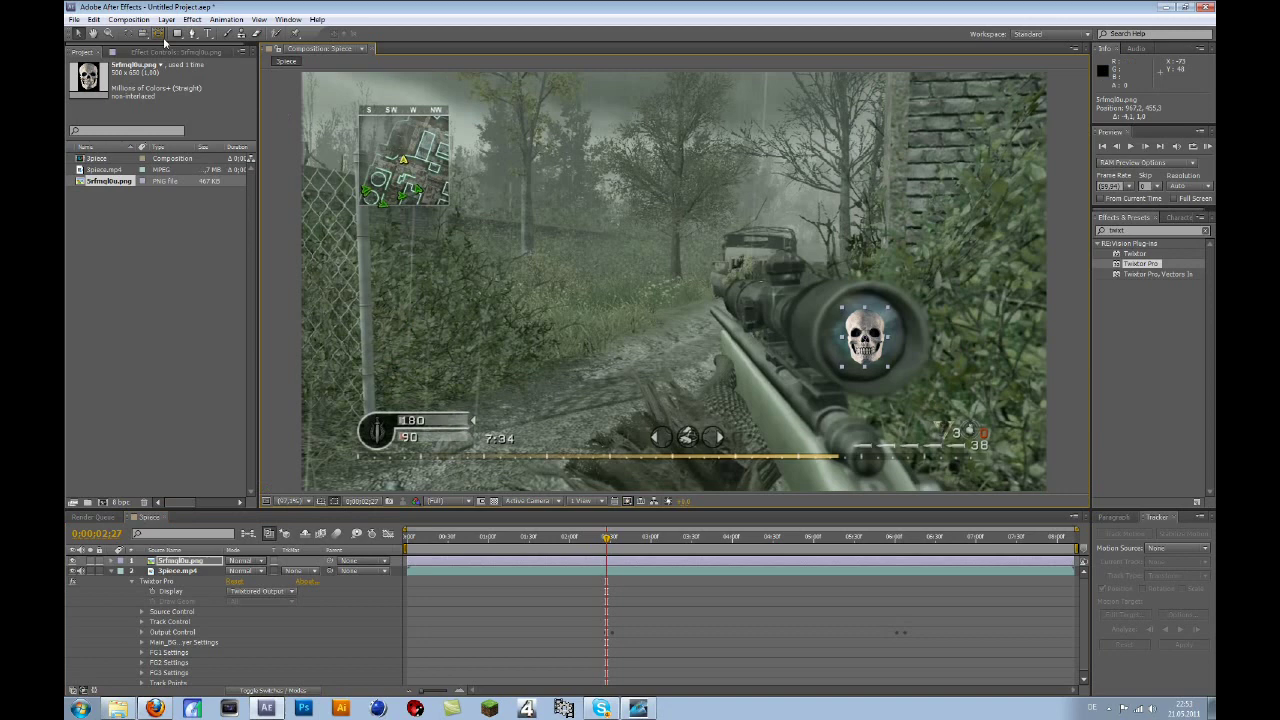
# Step: Apply Distort > Spherize to the skull and raise its Radius so it bulges
pyautogui.click(191, 19)
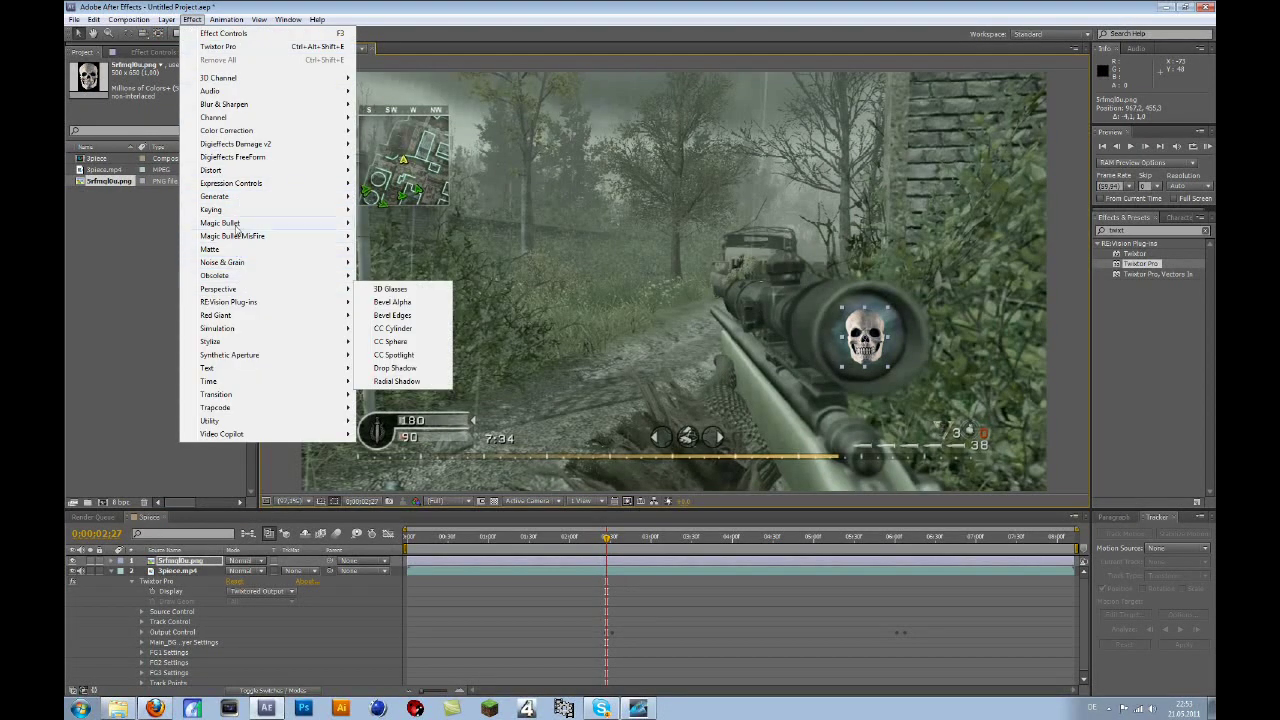
pyautogui.moveTo(248, 172)
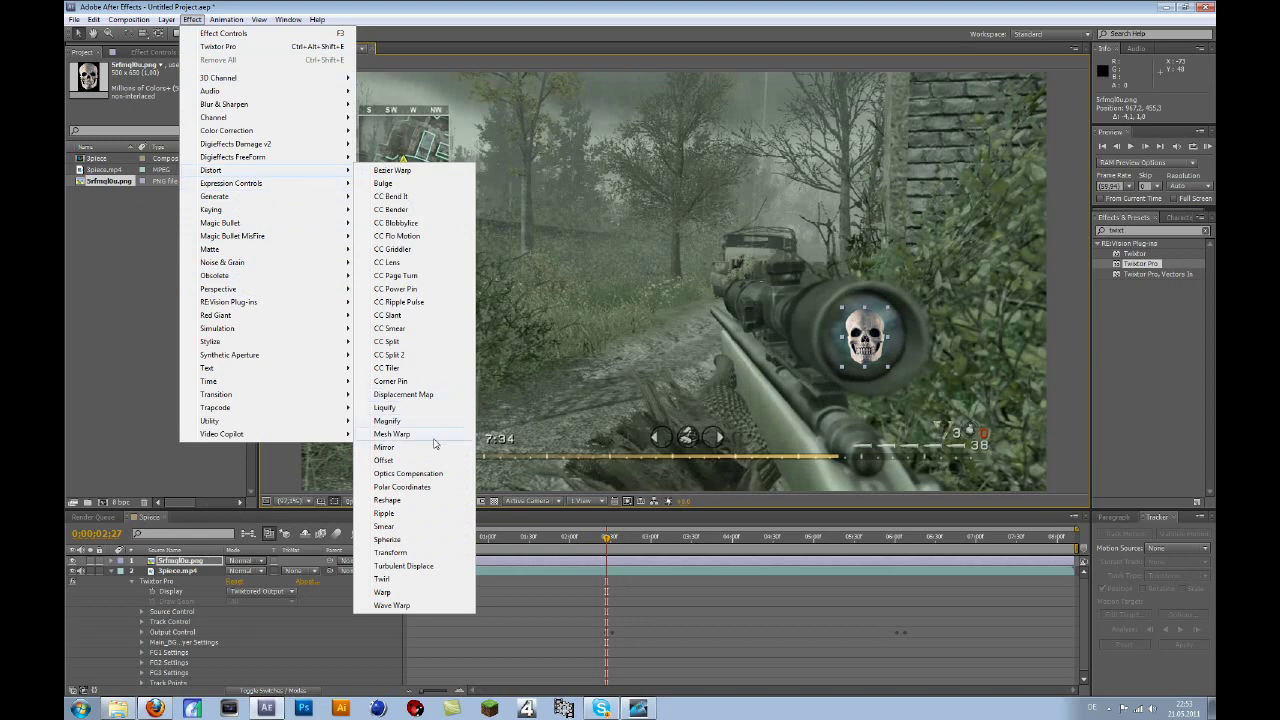
pyautogui.click(408, 540)
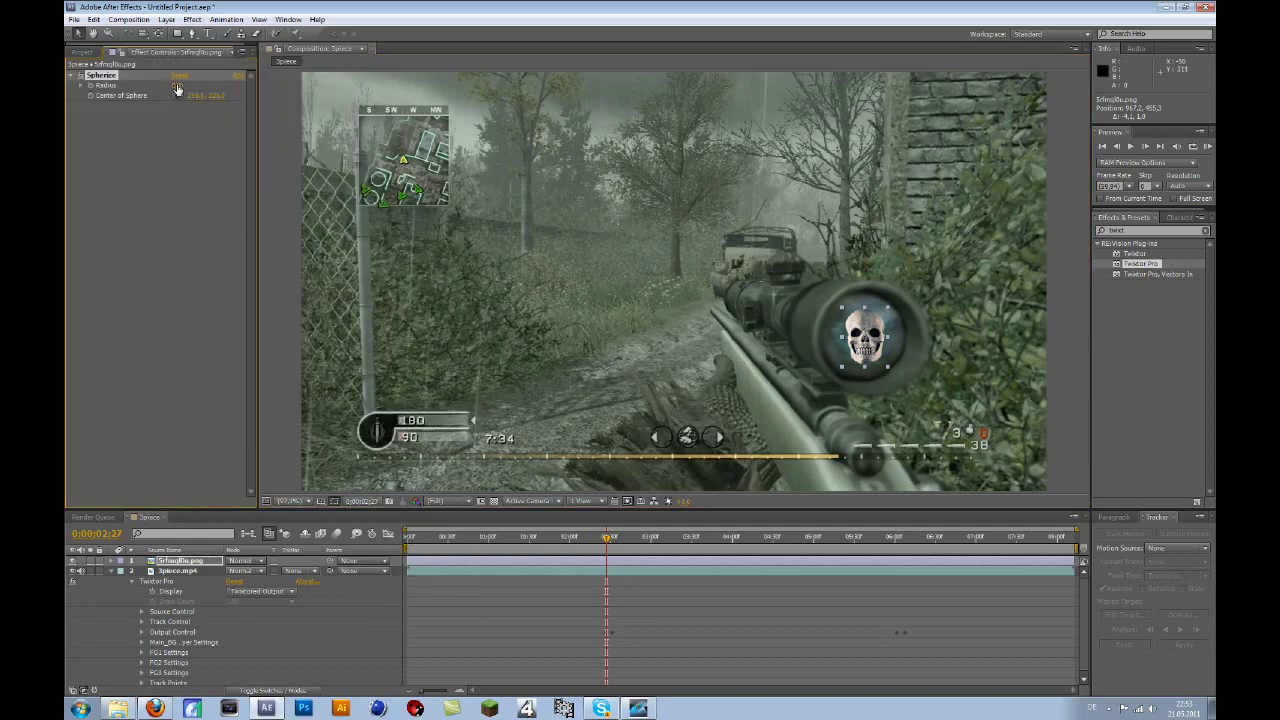
pyautogui.moveTo(178, 85); pyautogui.dragTo(388, 90)
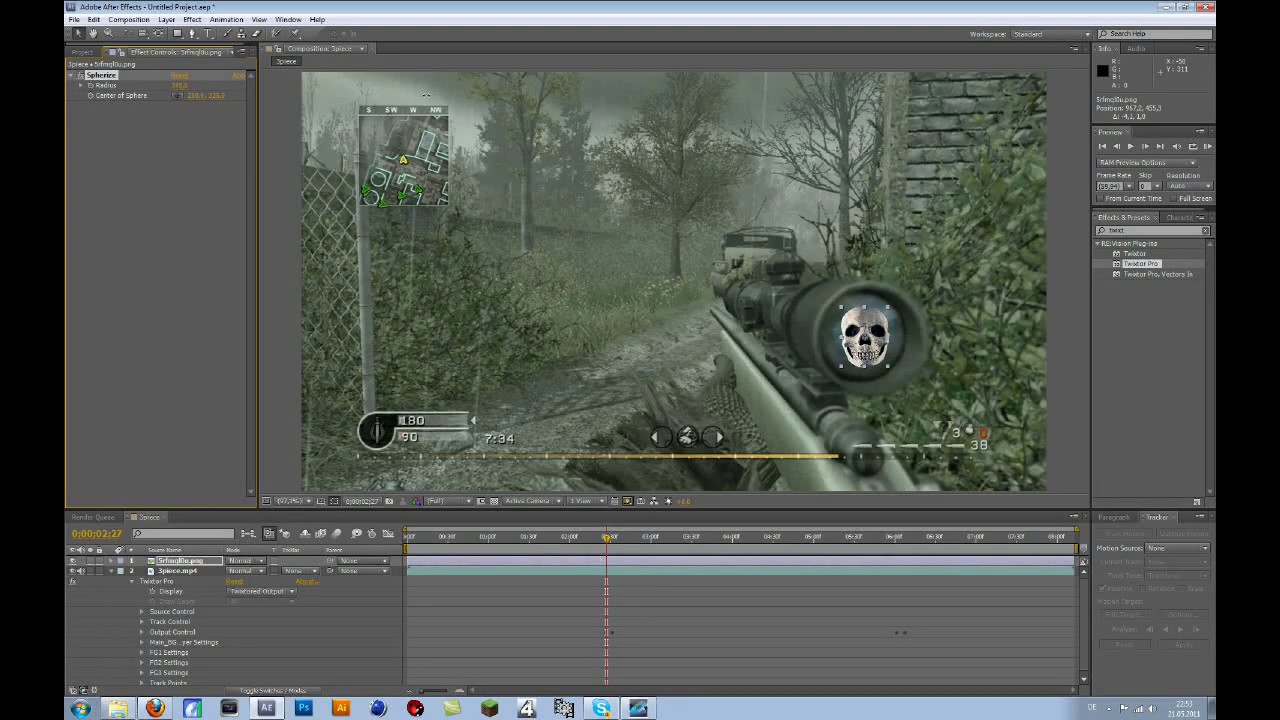
pyautogui.rightClick(405, 109)
pyautogui.click(169, 86)
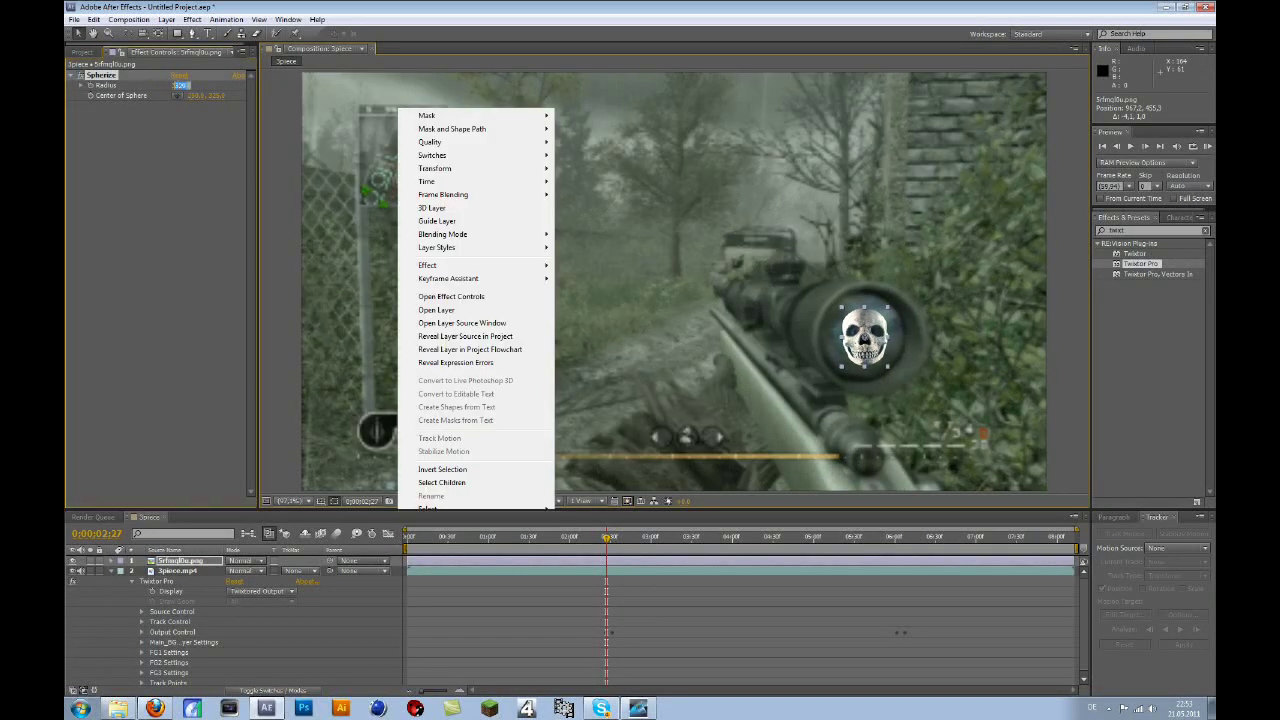
pyautogui.moveTo(178, 86); pyautogui.dragTo(276, 84)
pyautogui.click(154, 191)
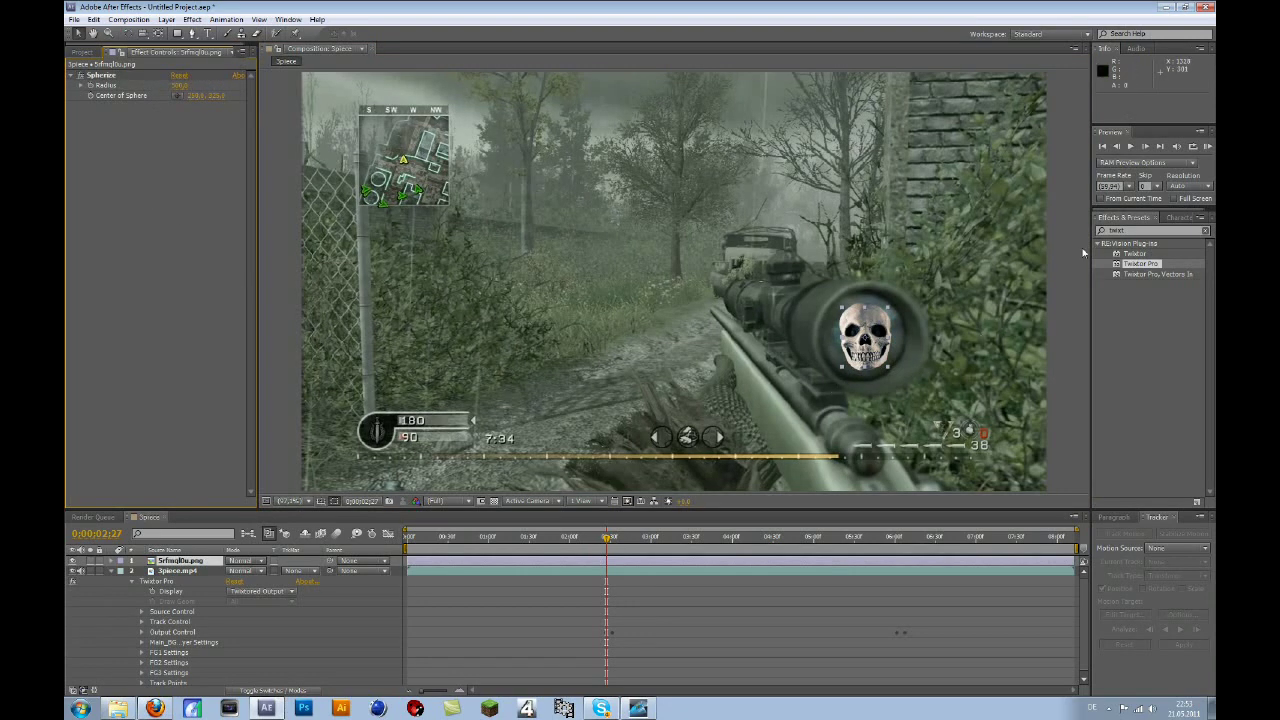
# Step: Add Gaussian Blur to the skull and set Blurriness to 30
pyautogui.click(1150, 230)
pyautogui.write('gau')
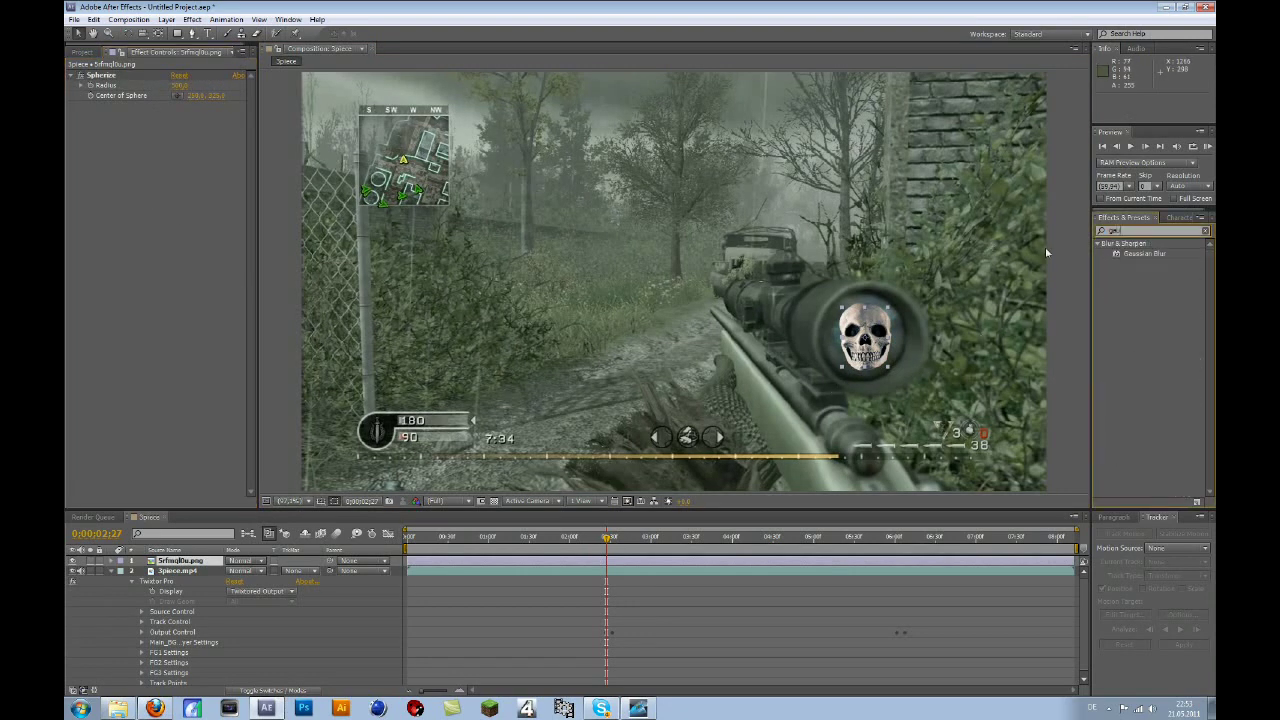
pyautogui.moveTo(1145, 256); pyautogui.dragTo(219, 256)
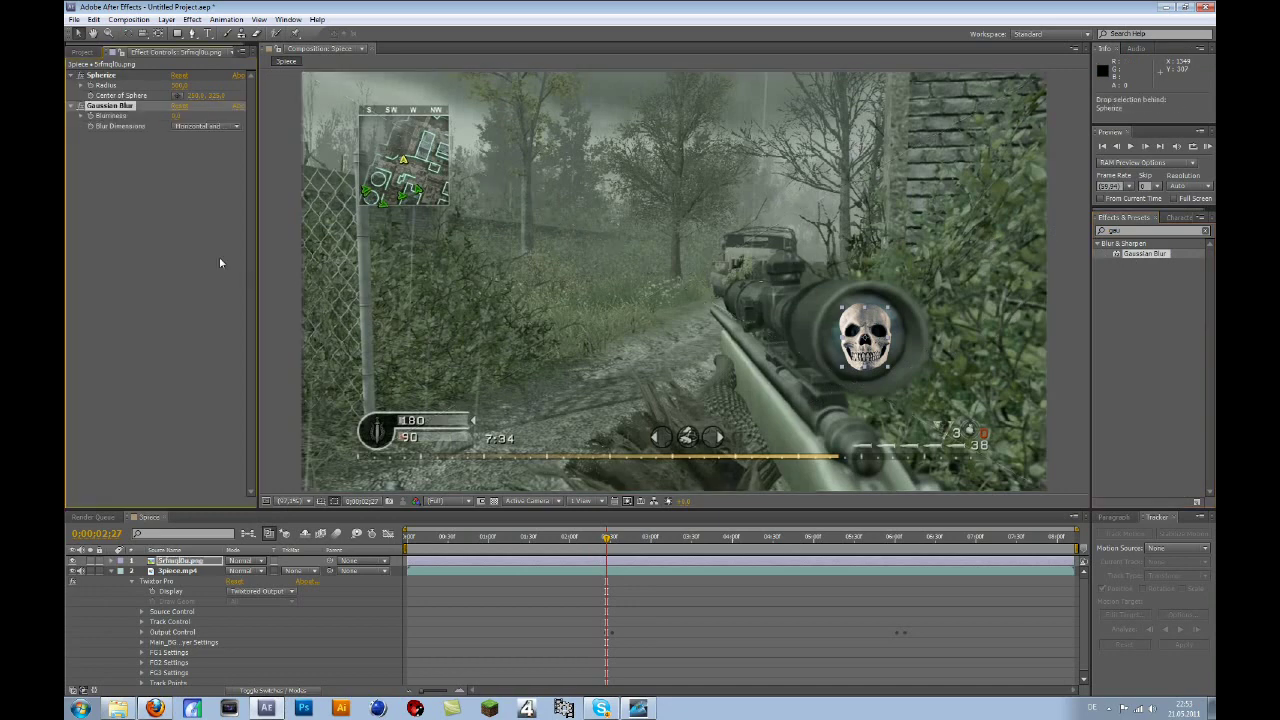
pyautogui.click(176, 116)
pyautogui.write('10')
pyautogui.press('Return')
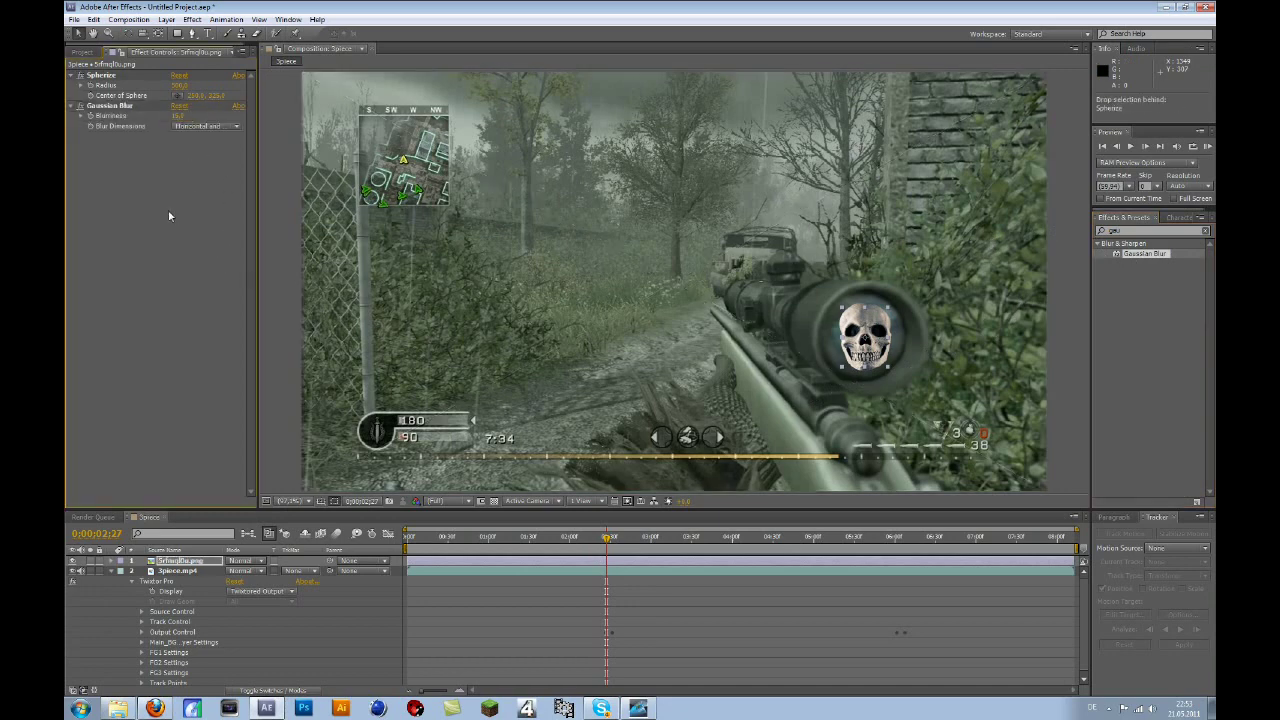
pyautogui.click(178, 117)
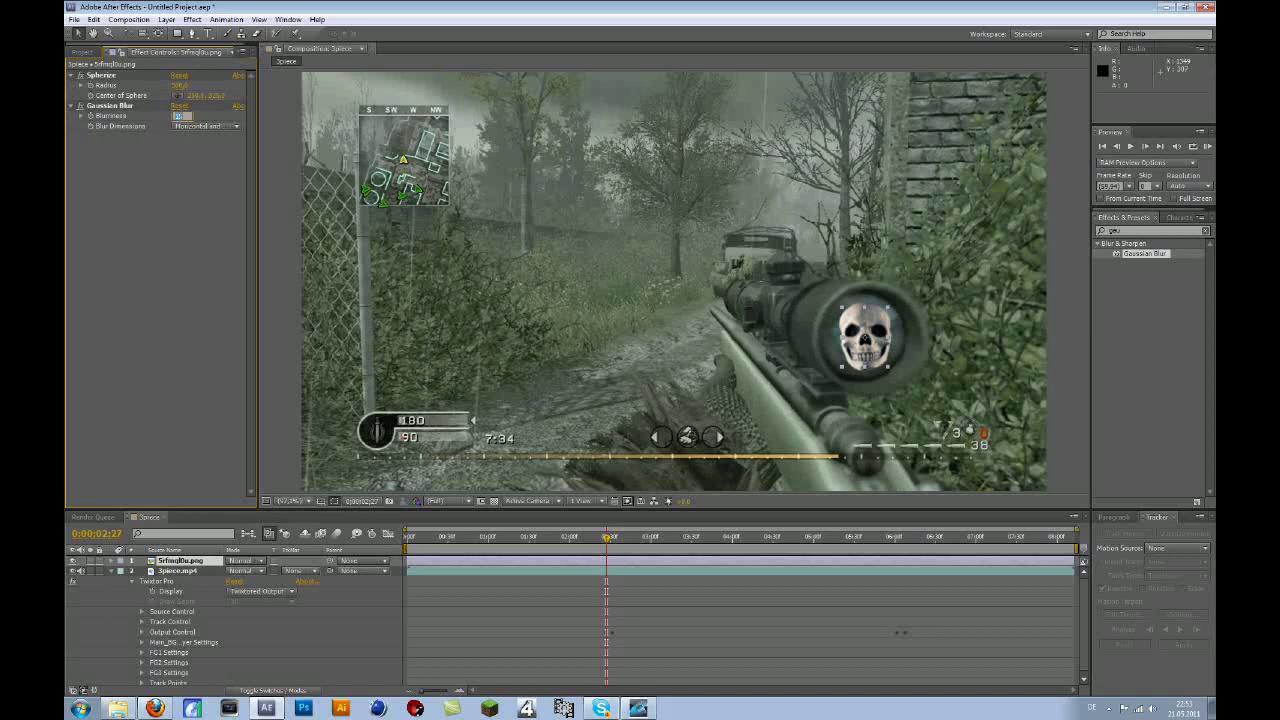
pyautogui.write('30')
pyautogui.press('Return')
# Step: Lower the skull layer's Opacity to 0, then reveal its Position and Scale
pyautogui.click(177, 562)
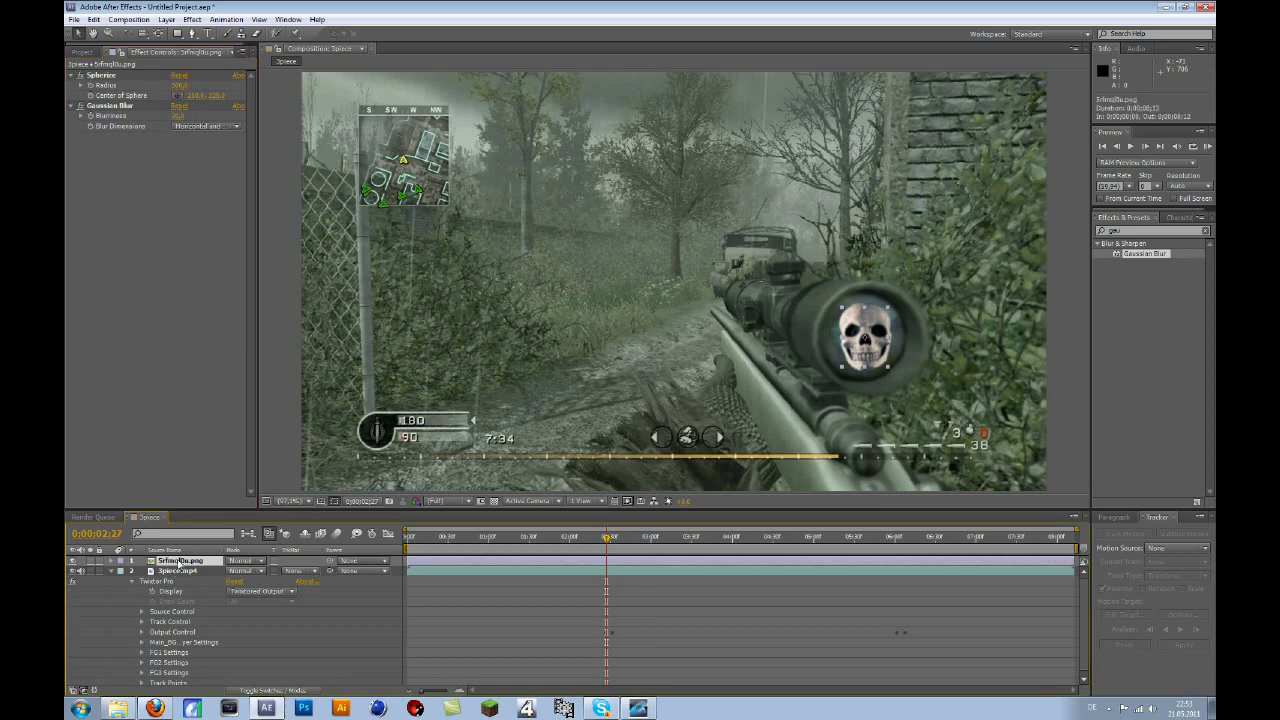
pyautogui.press('t')
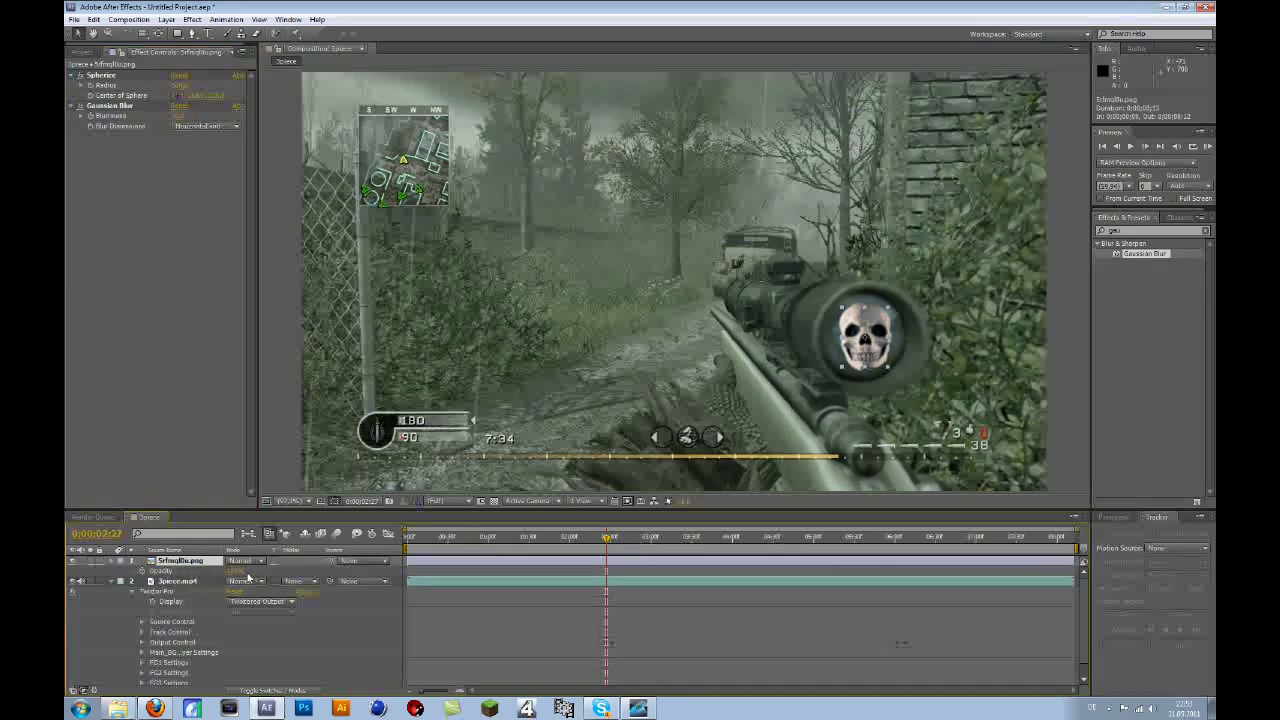
pyautogui.moveTo(242, 578); pyautogui.dragTo(232, 578)
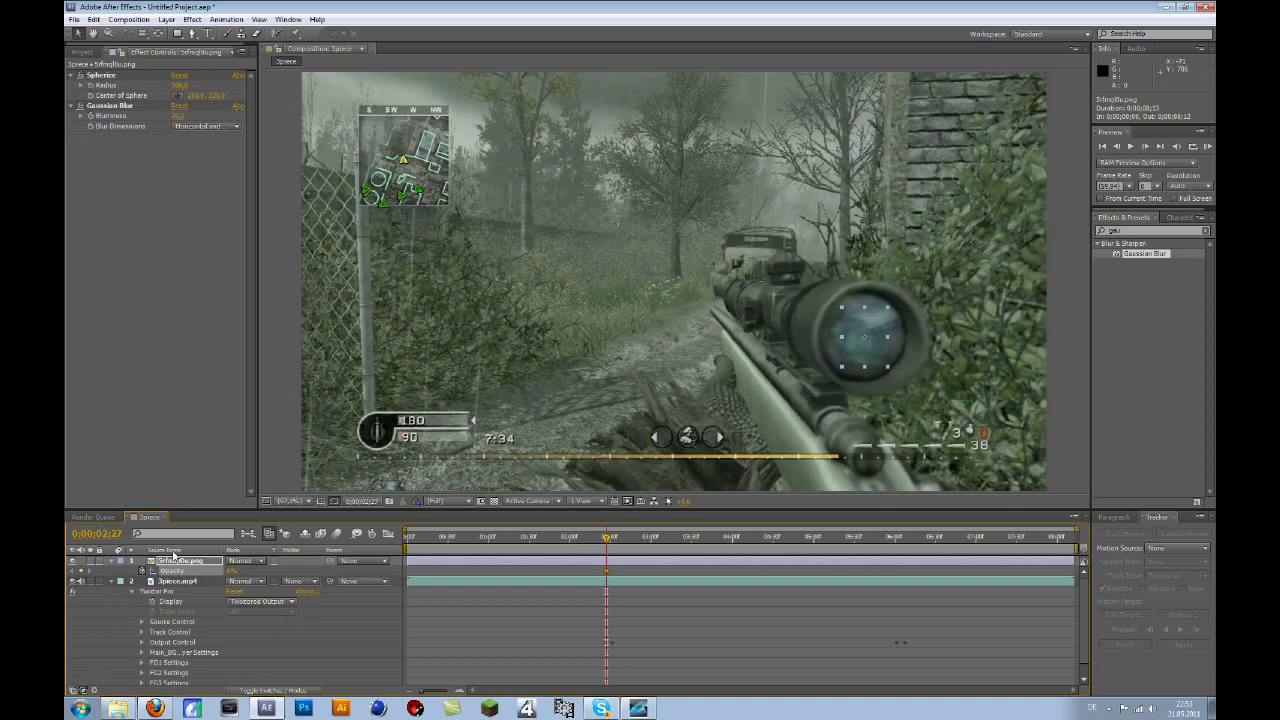
pyautogui.press('p')
pyautogui.press('s')
# Step: A few frames later, set the skull's Opacity back to 100
pyautogui.click(612, 540)
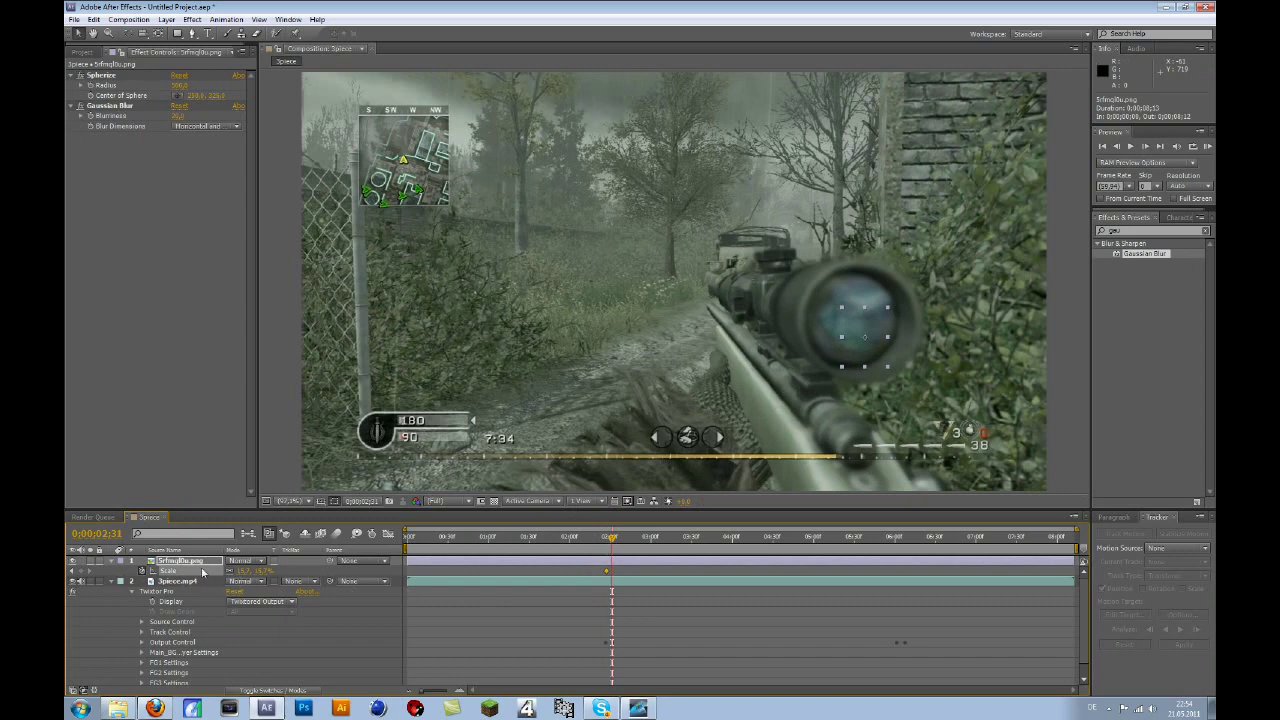
pyautogui.press('t')
pyautogui.click(228, 576)
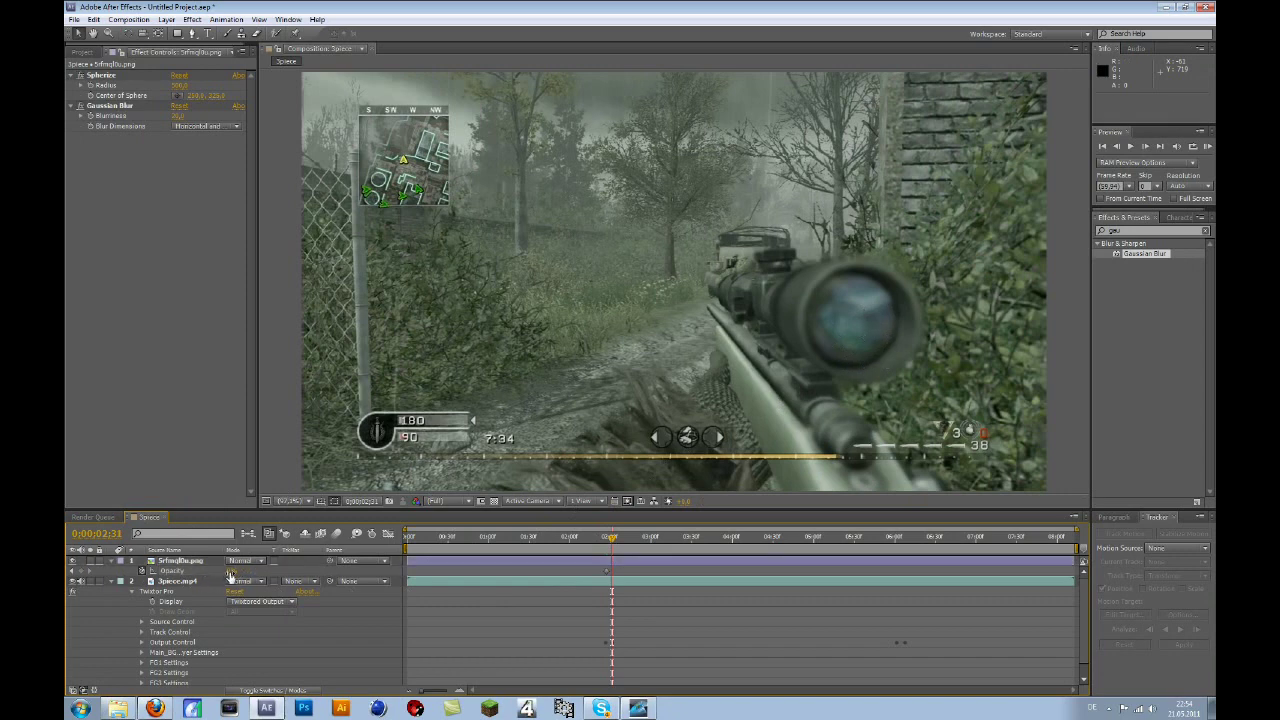
pyautogui.moveTo(230, 573); pyautogui.dragTo(246, 570)
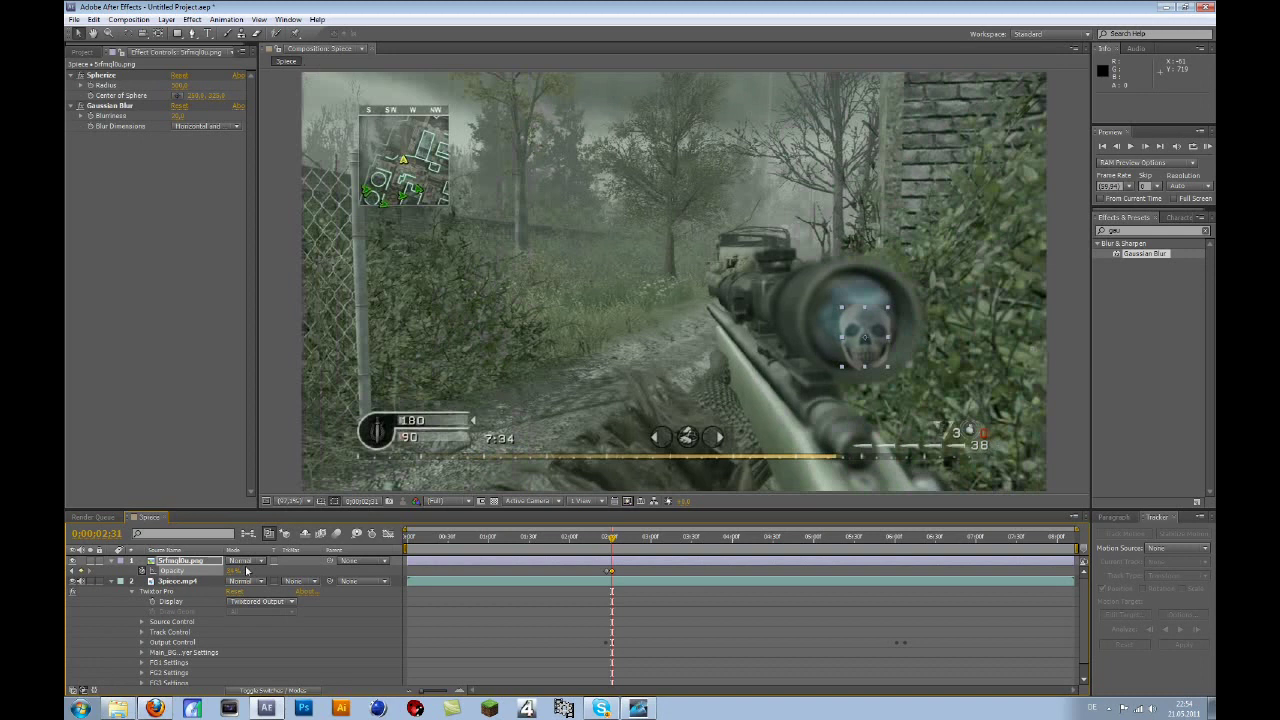
pyautogui.click(236, 570)
pyautogui.write('100')
pyautogui.press('Return')
# Step: Resize and nudge the skull to stay inside the scope lens, stepping back frame by frame
pyautogui.moveTo(888, 308); pyautogui.dragTo(882, 294)
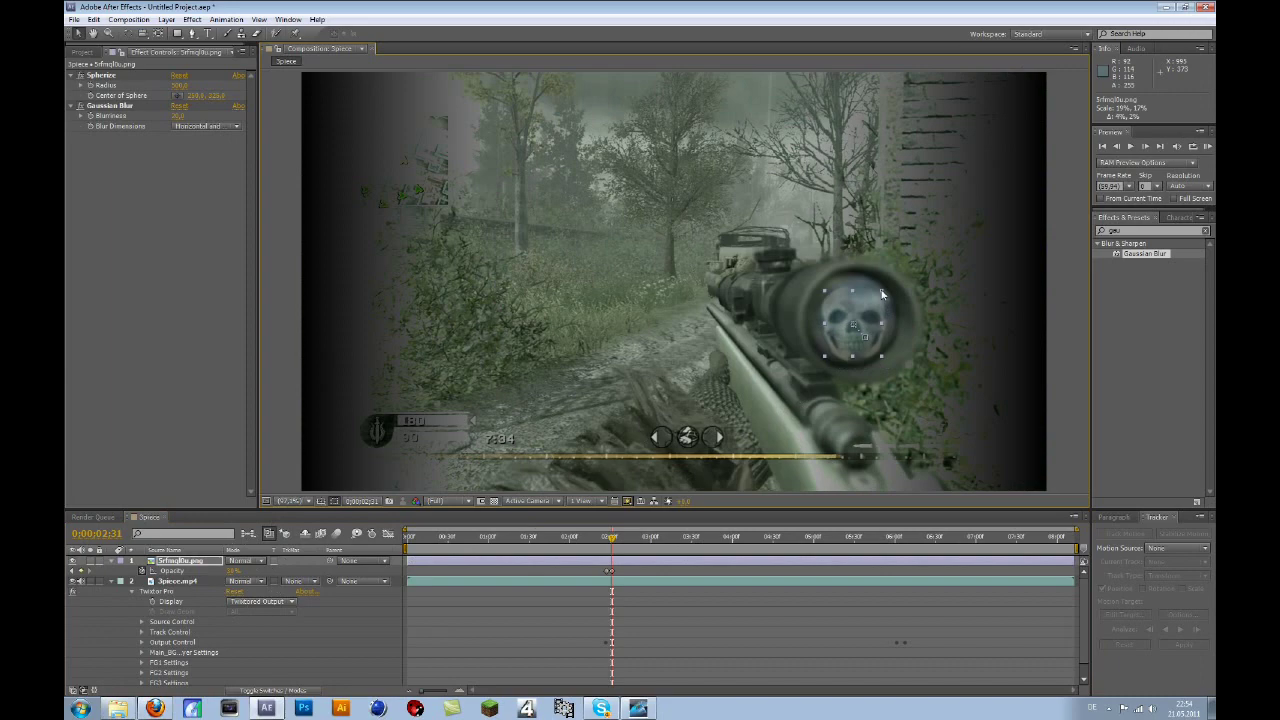
pyautogui.moveTo(882, 294); pyautogui.dragTo(879, 295)
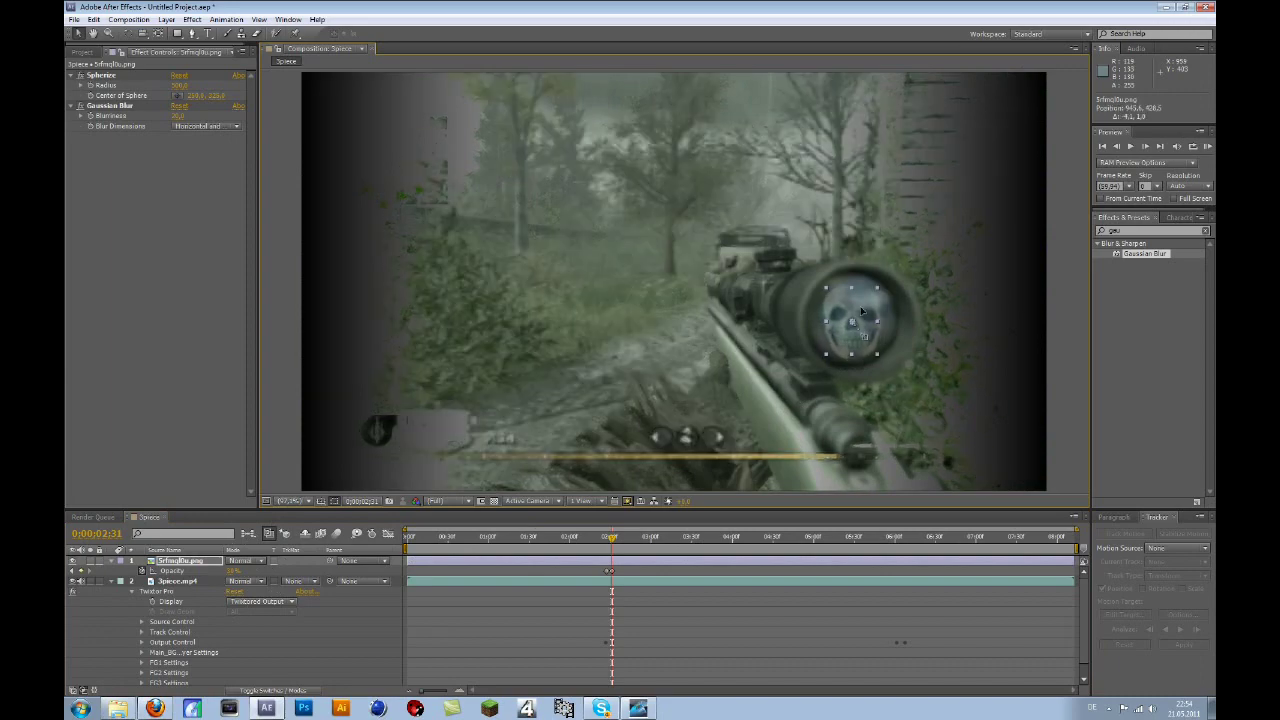
pyautogui.click(1127, 147)
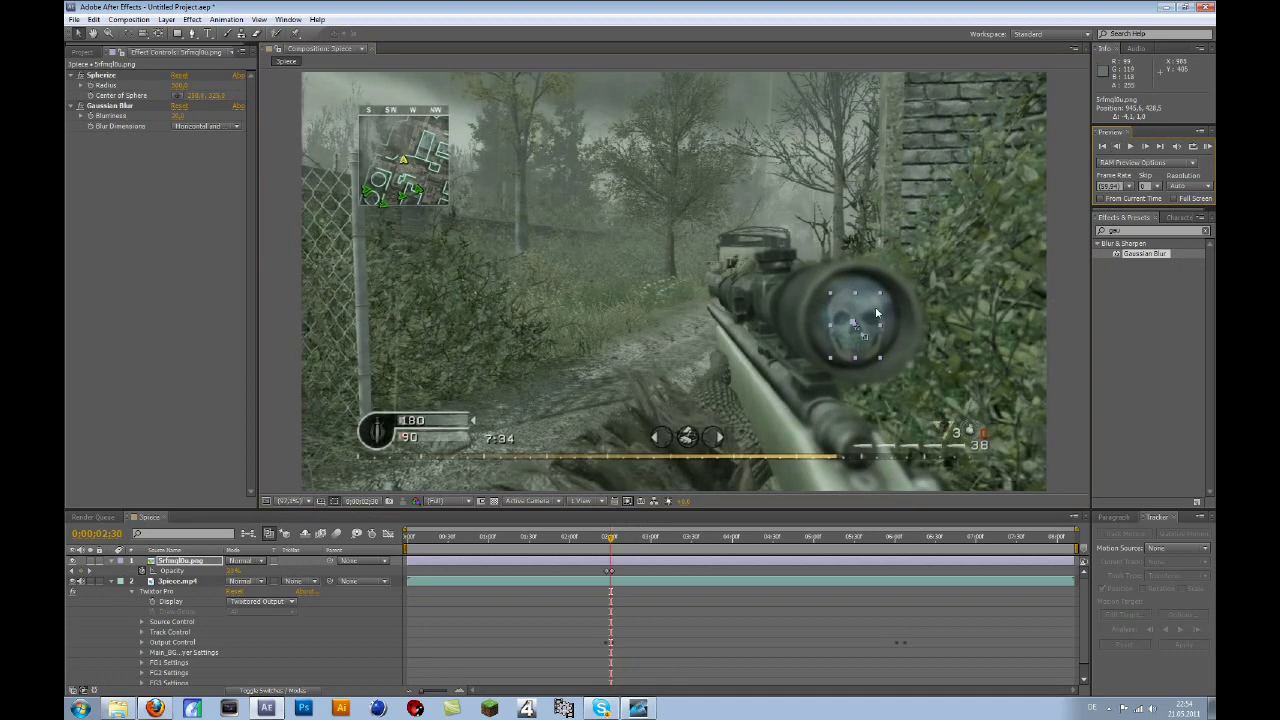
pyautogui.moveTo(876, 311); pyautogui.dragTo(875, 307)
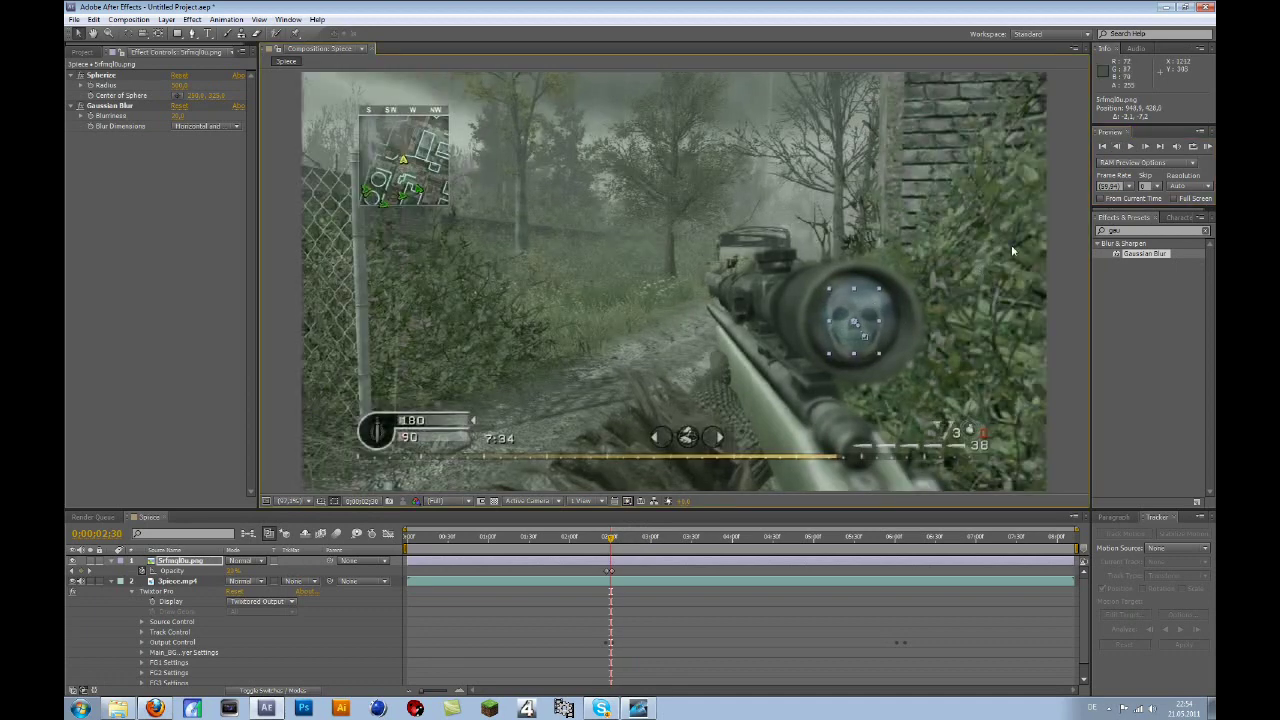
pyautogui.click(1116, 148)
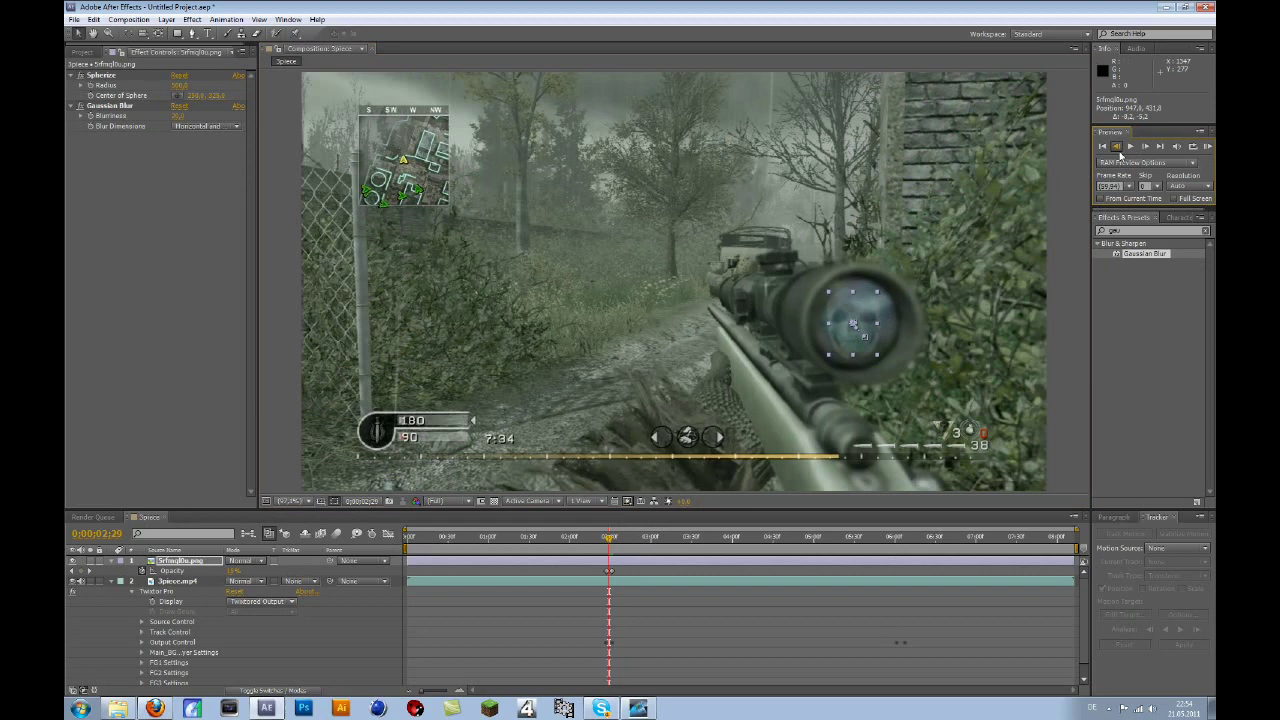
# Step: At 0:00:06:01, scale the skull to 26% and centre it in the scope lens
pyautogui.click(628, 538)
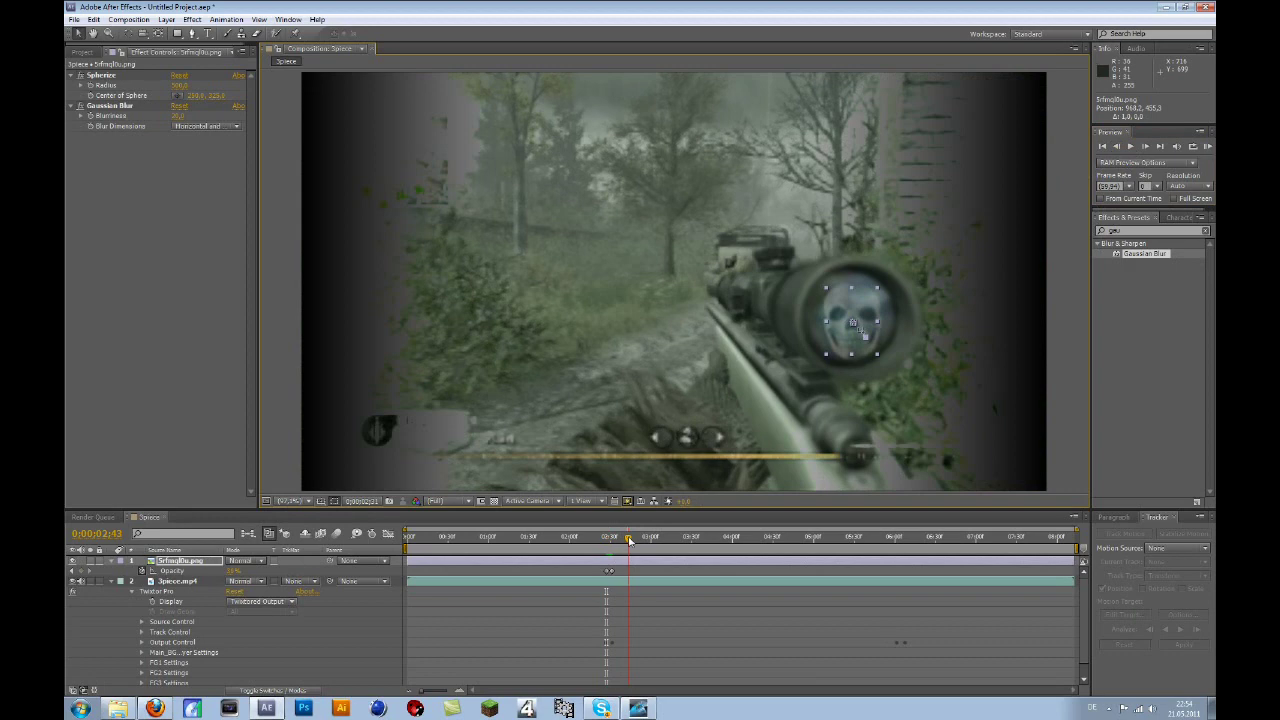
pyautogui.click(895, 538)
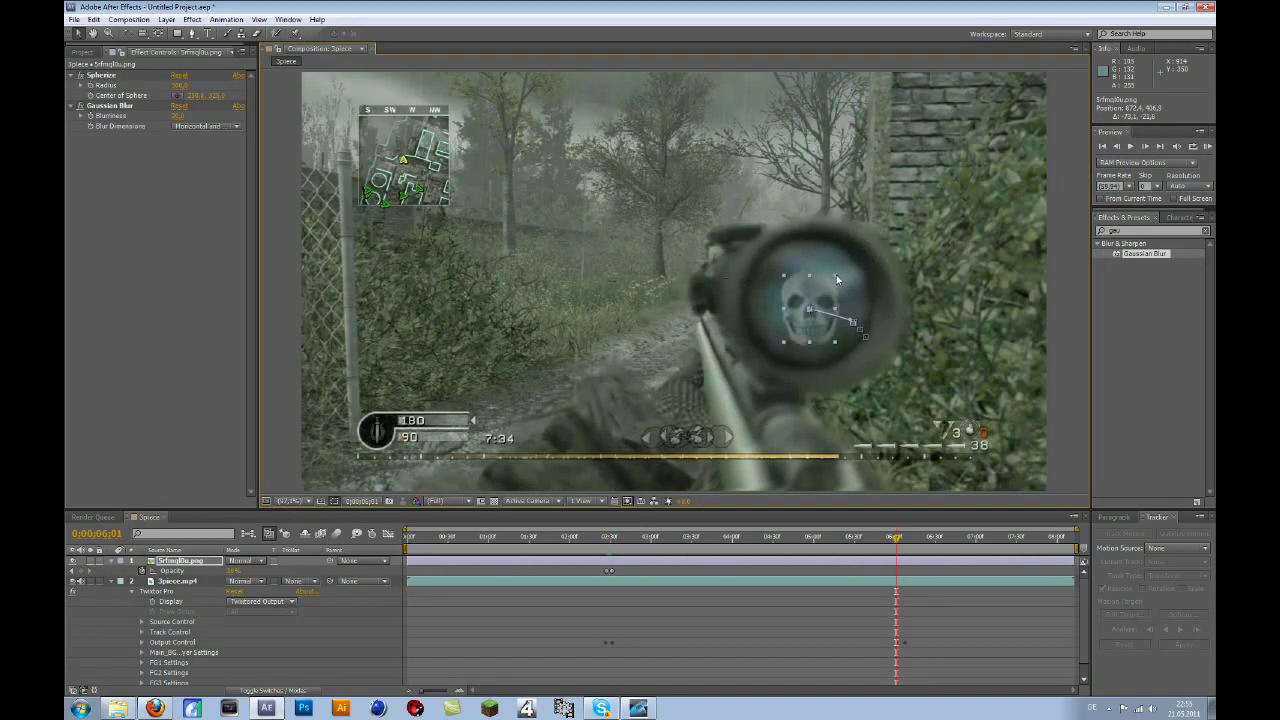
pyautogui.moveTo(838, 280)
pyautogui.mouseDown()
pyautogui.moveTo(858, 251)
pyautogui.moveTo(833, 289)
pyautogui.mouseUp()
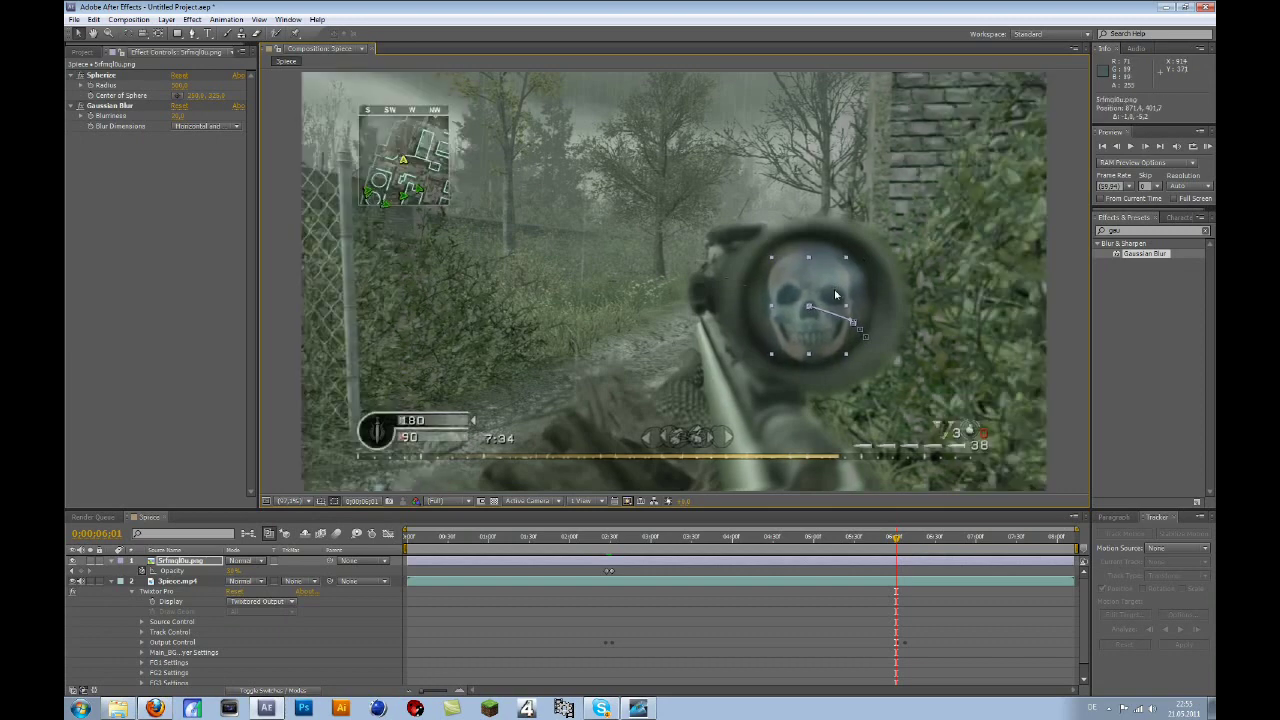
pyautogui.moveTo(819, 291); pyautogui.dragTo(817, 289)
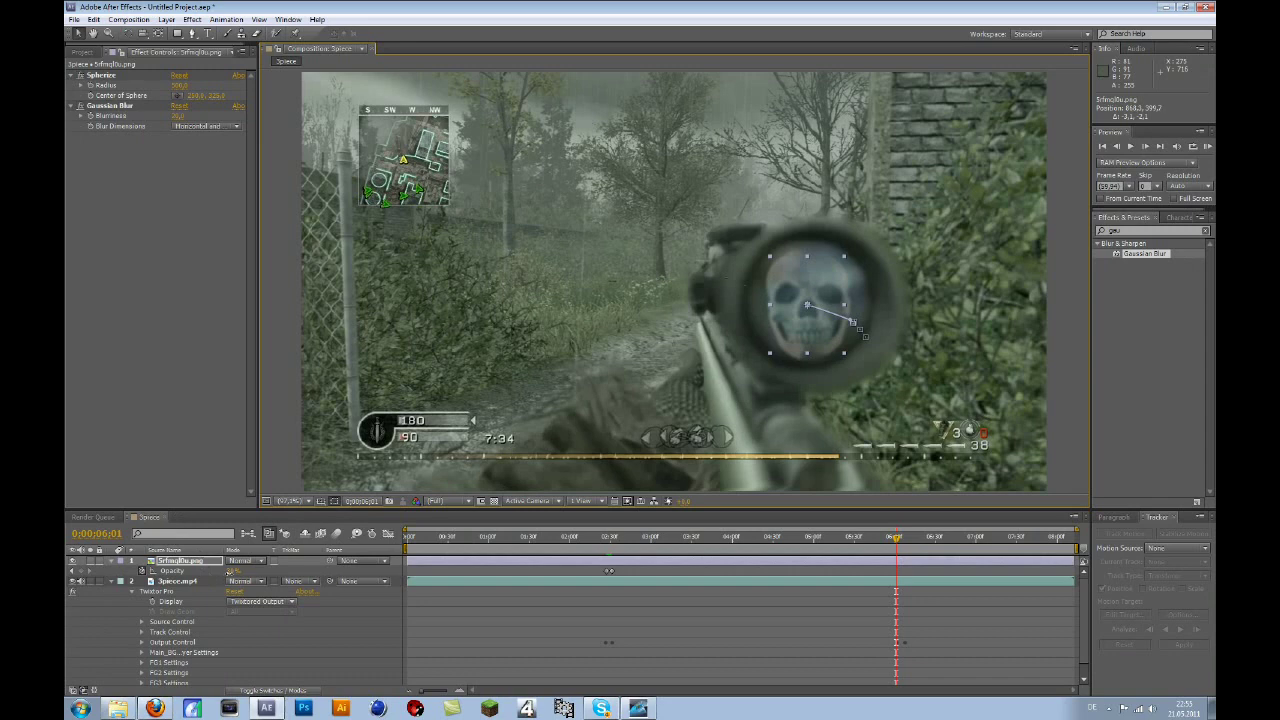
# Step: At 6:07, move the skull into the blurred scope and scale it to 36%
pyautogui.click(233, 570)
pyautogui.click(268, 575)
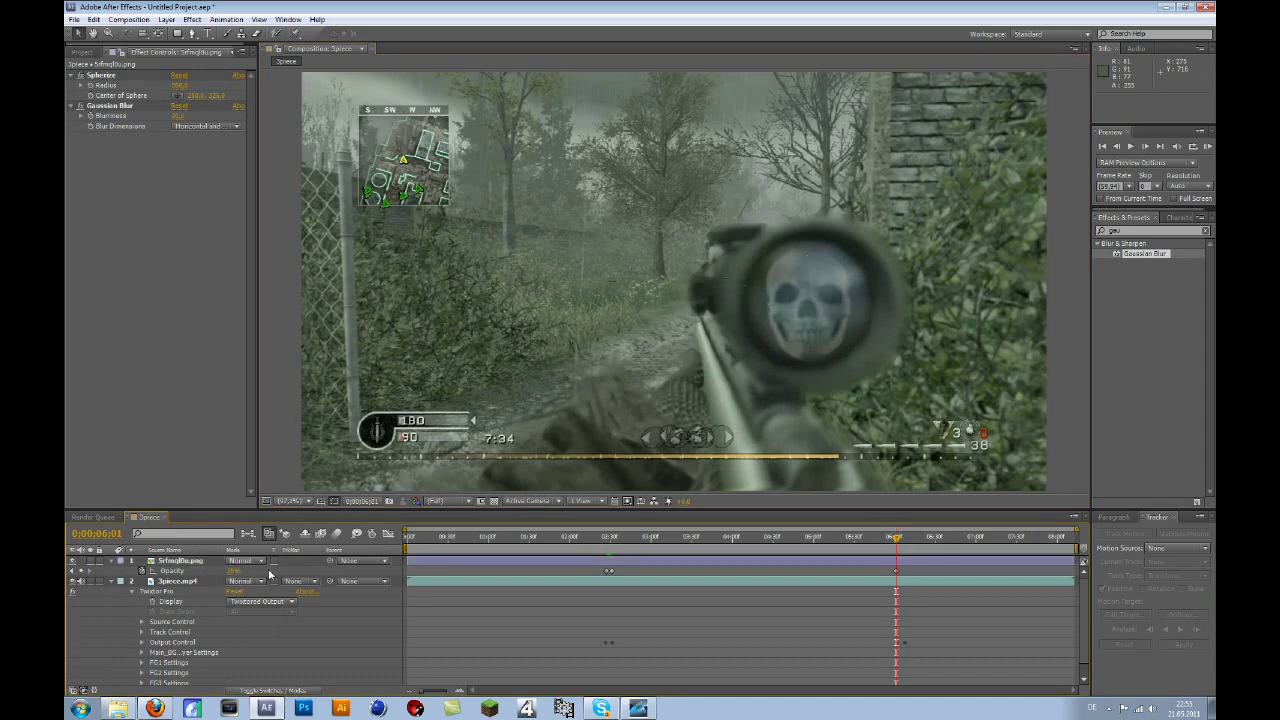
pyautogui.click(907, 540)
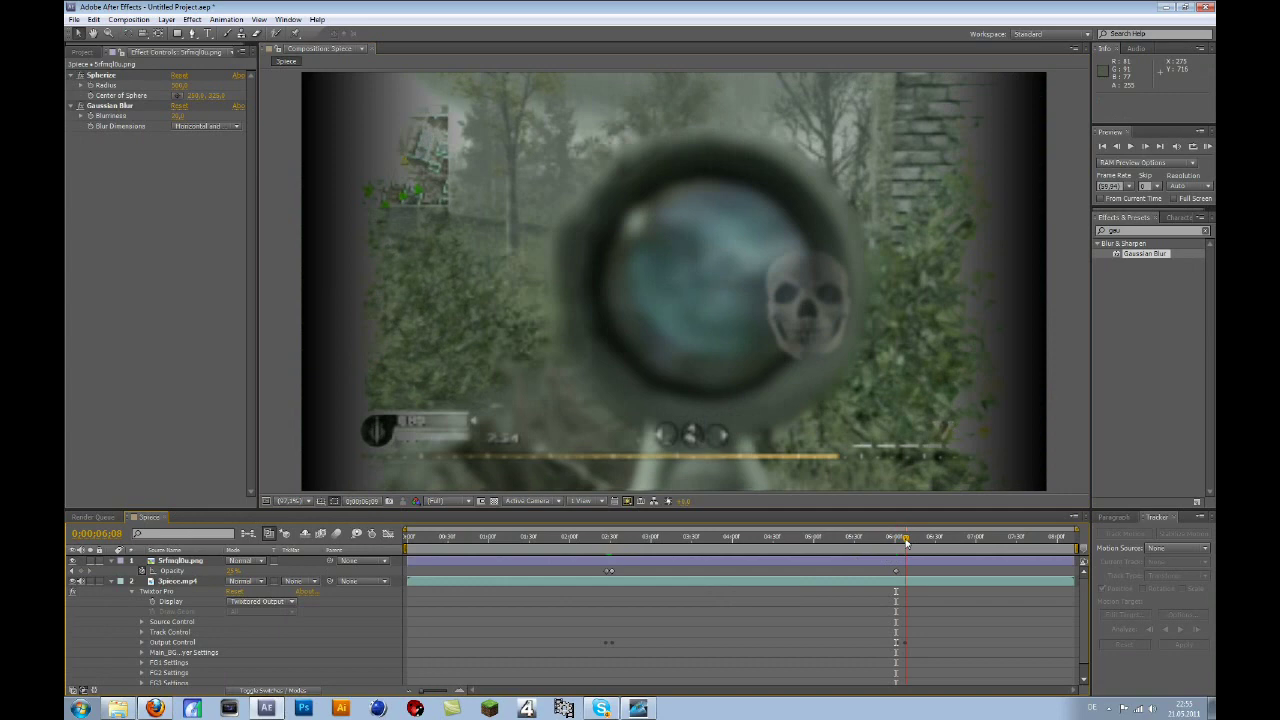
pyautogui.click(905, 540)
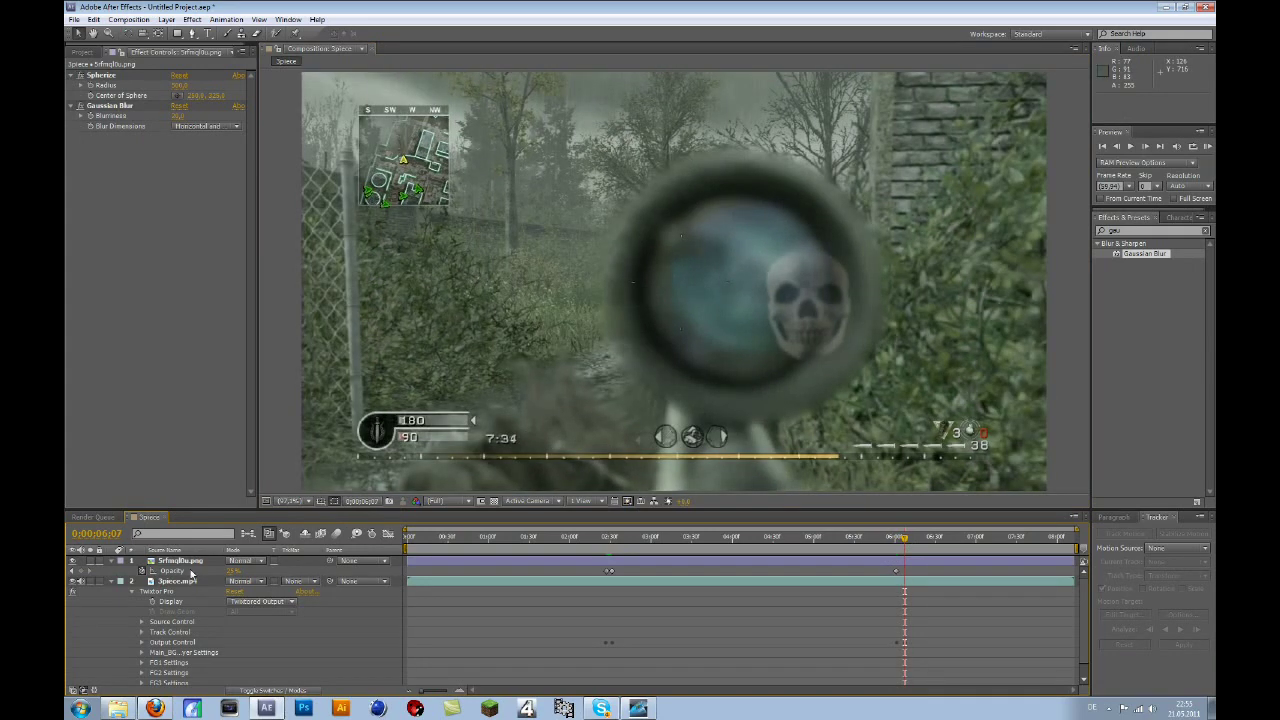
pyautogui.click(185, 561)
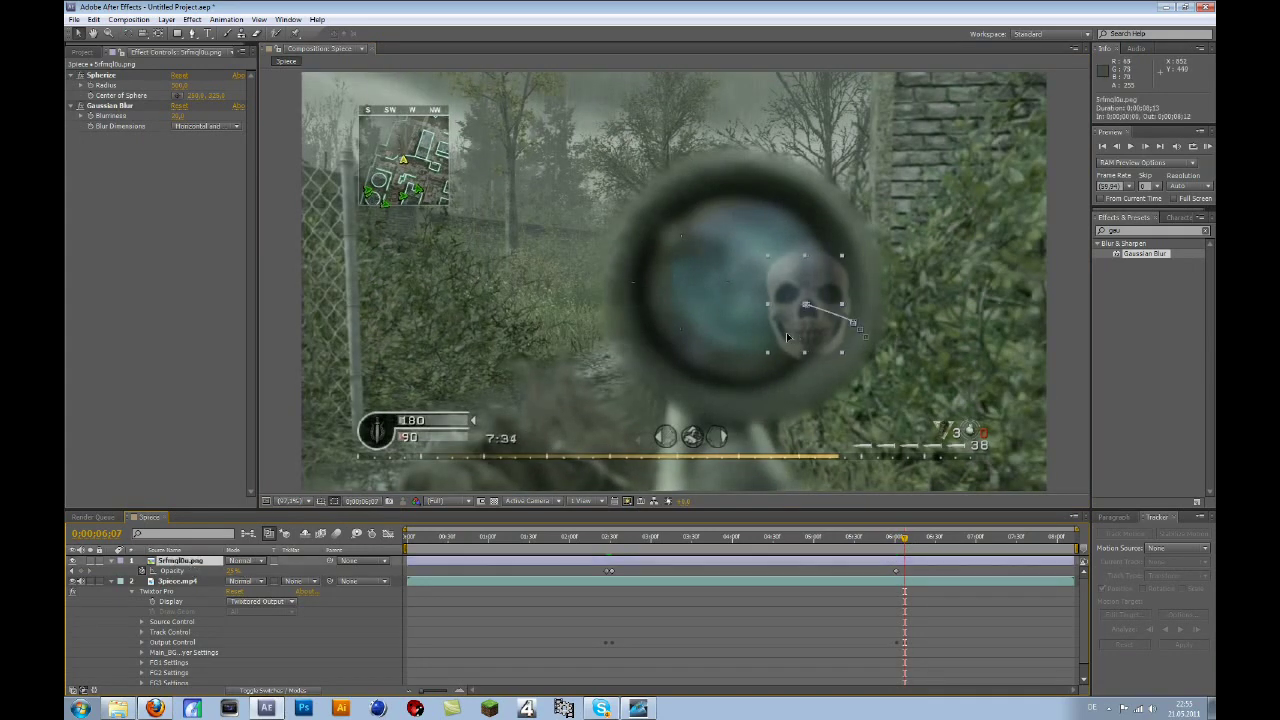
pyautogui.moveTo(788, 337); pyautogui.dragTo(727, 323)
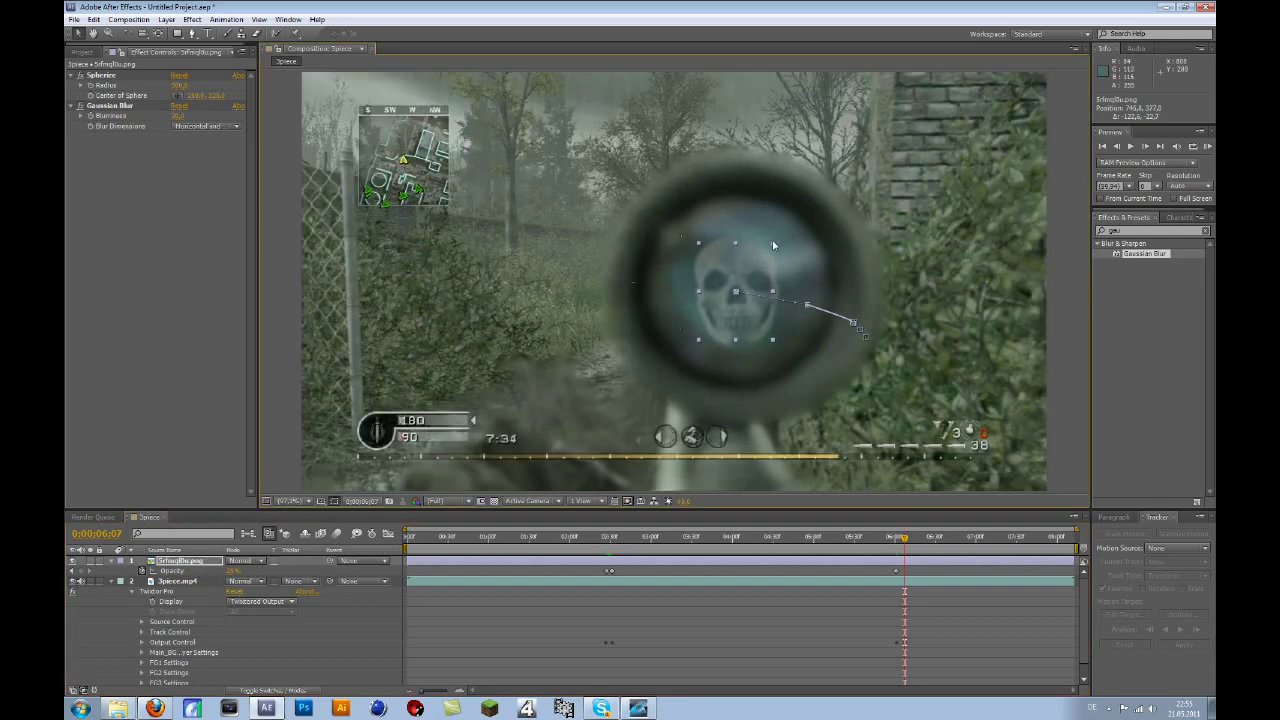
pyautogui.moveTo(773, 245)
pyautogui.mouseDown()
pyautogui.moveTo(794, 214)
pyautogui.moveTo(770, 249)
pyautogui.mouseUp()
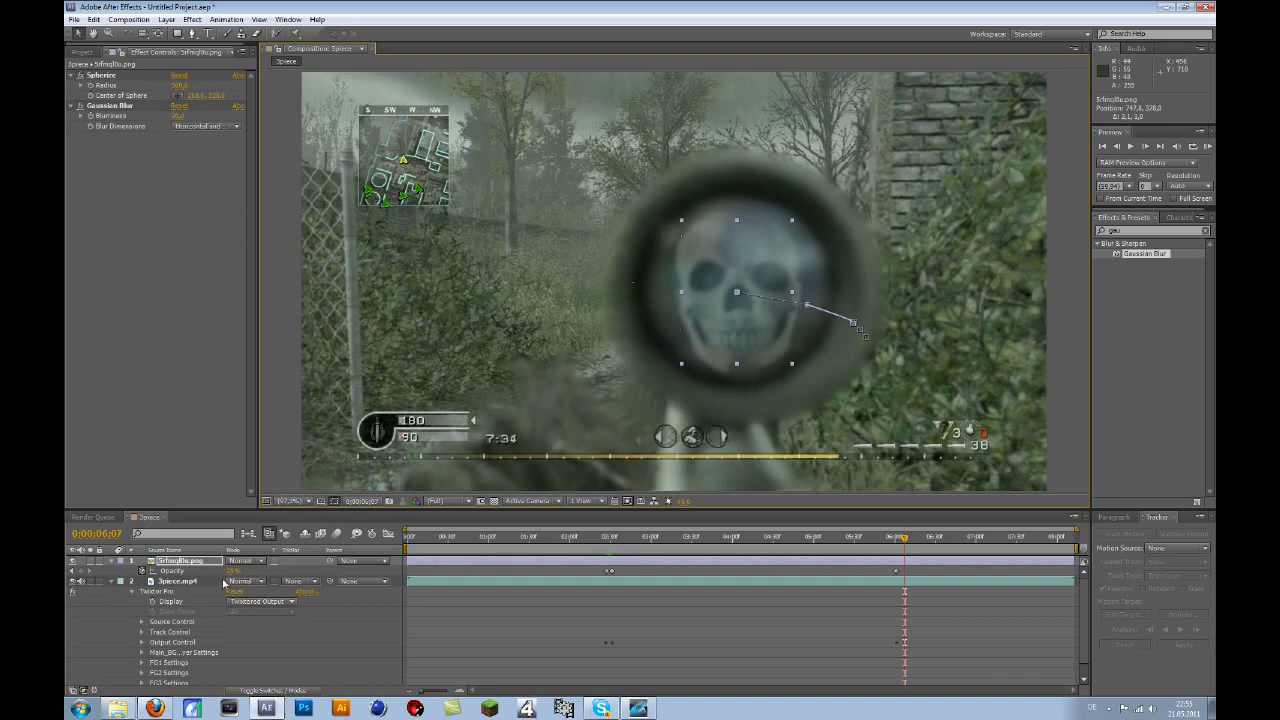
# Step: Keyframe the skull's opacity at 0%, briefly trying 15% before editing it again
pyautogui.click(232, 570)
pyautogui.write('0')
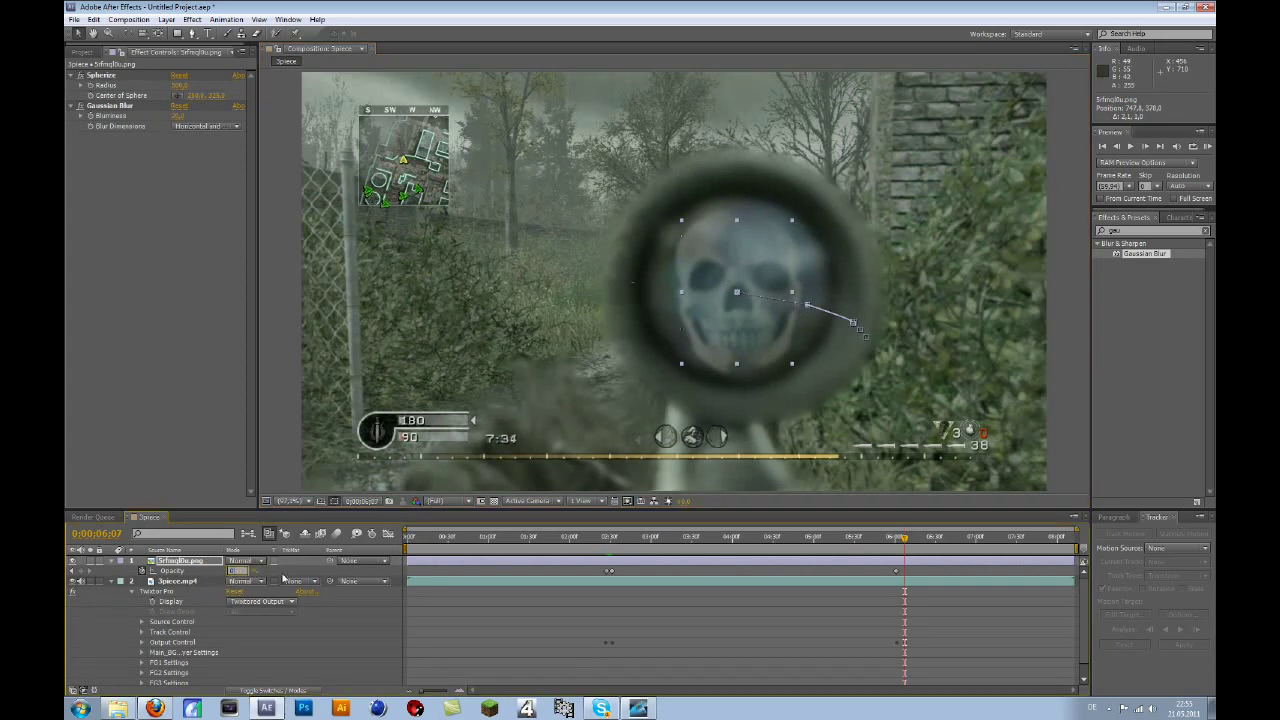
pyautogui.click(290, 578)
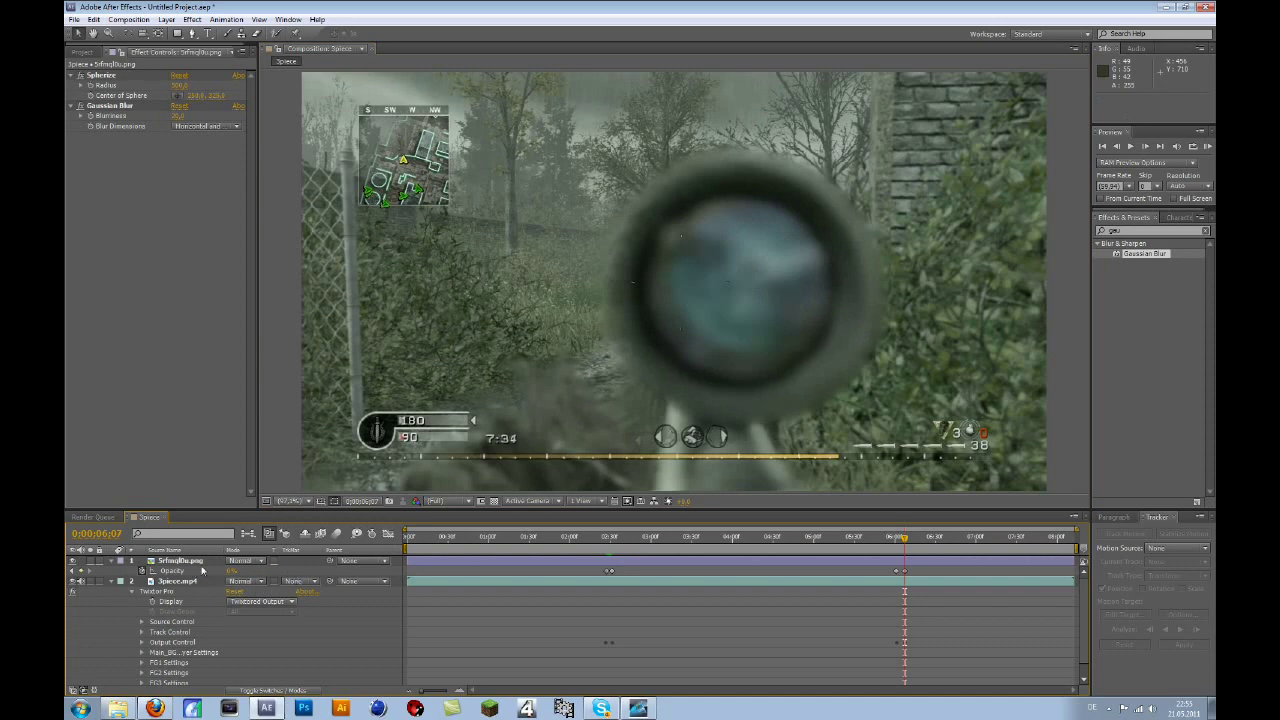
pyautogui.click(232, 571)
pyautogui.write('15')
pyautogui.click(283, 576)
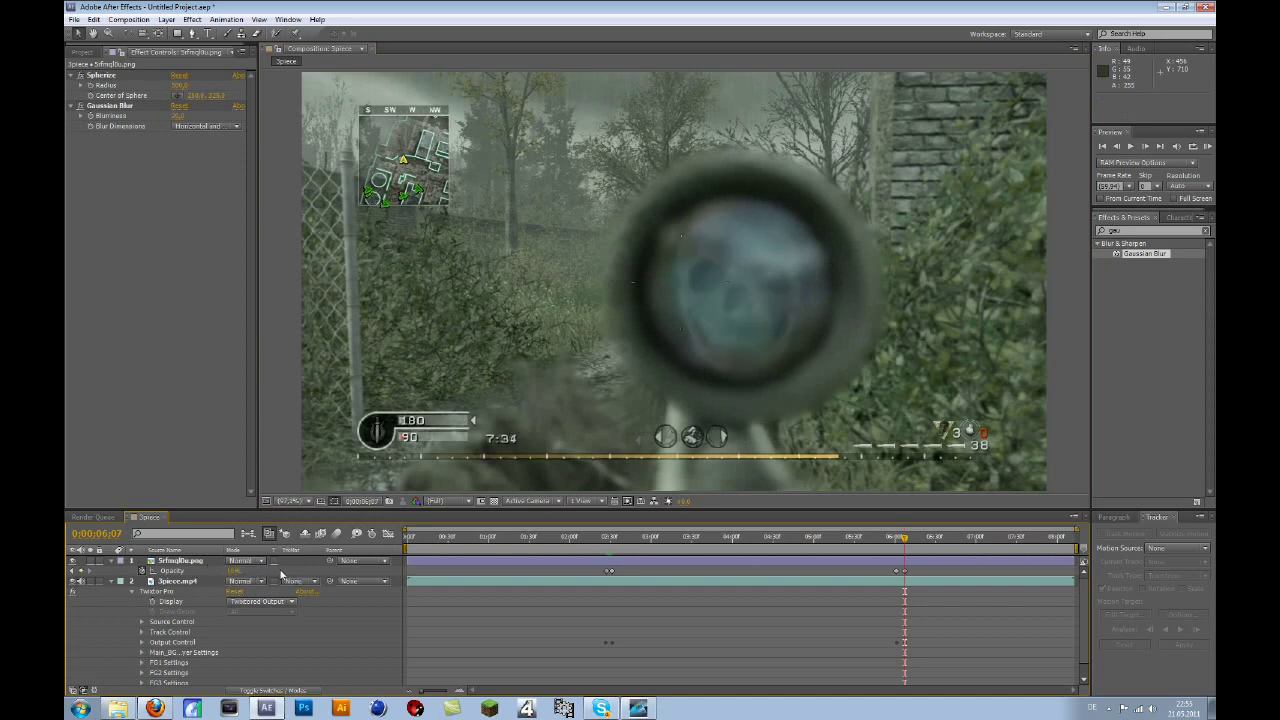
pyautogui.click(232, 570)
# Step: Return the skull's opacity to 0% and select the skull layer at 6:06
pyautogui.write('0')
pyautogui.click(283, 577)
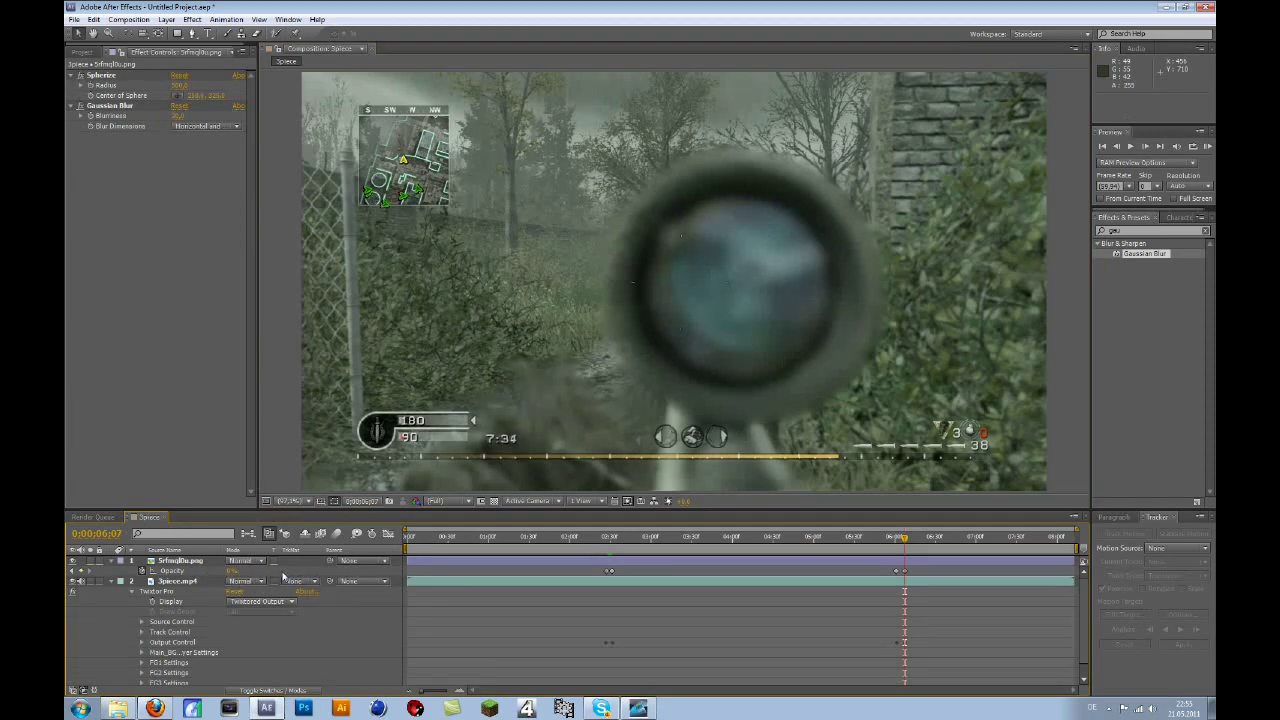
pyautogui.click(898, 538)
pyautogui.click(896, 538)
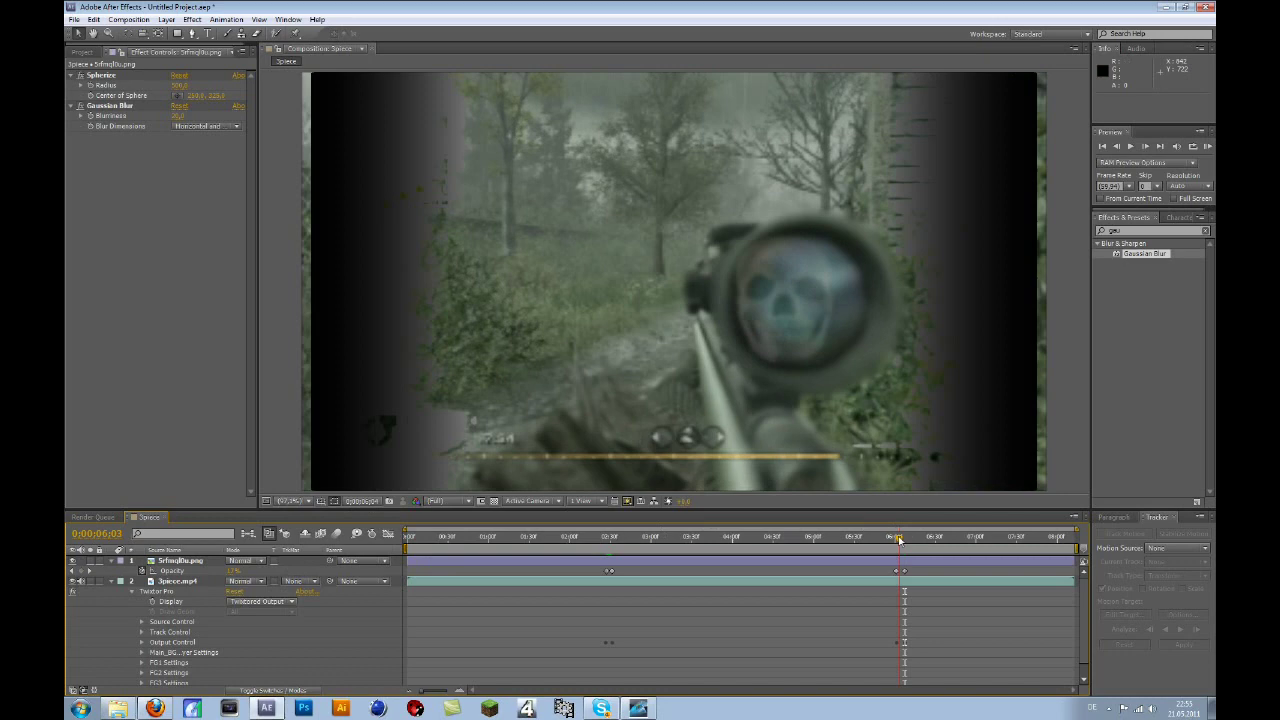
pyautogui.click(904, 538)
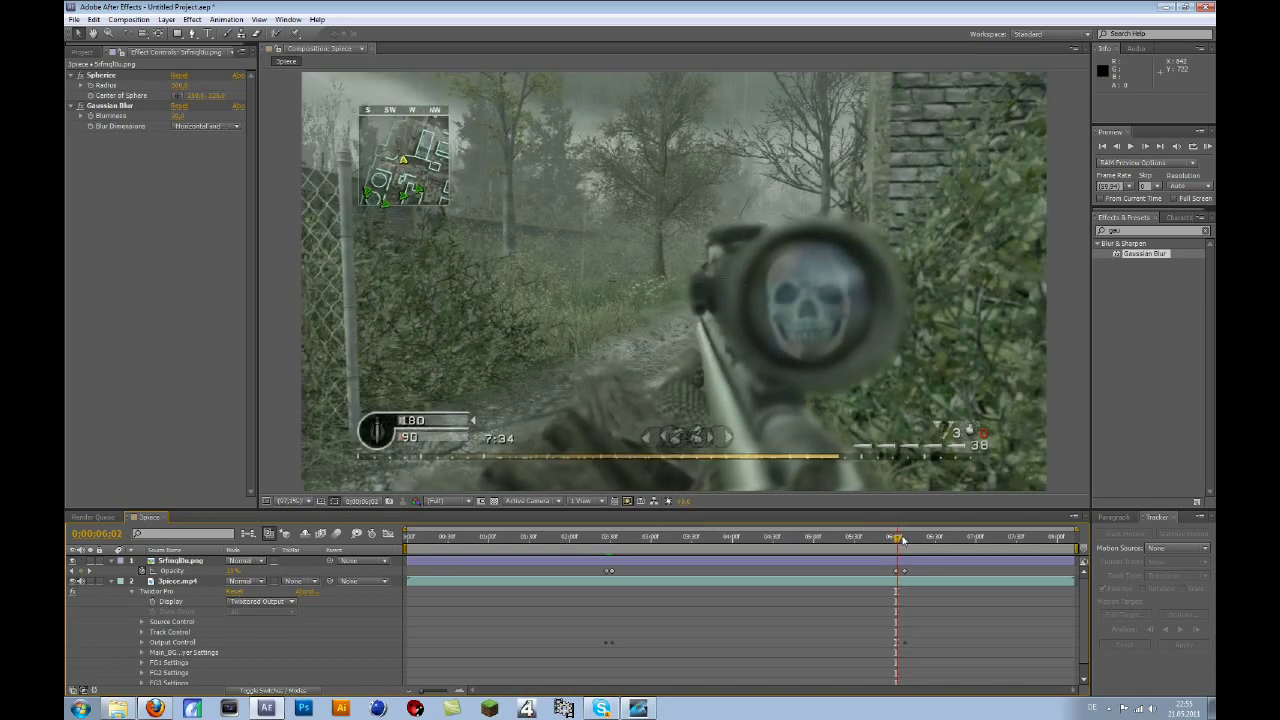
pyautogui.click(1116, 146)
pyautogui.click(191, 561)
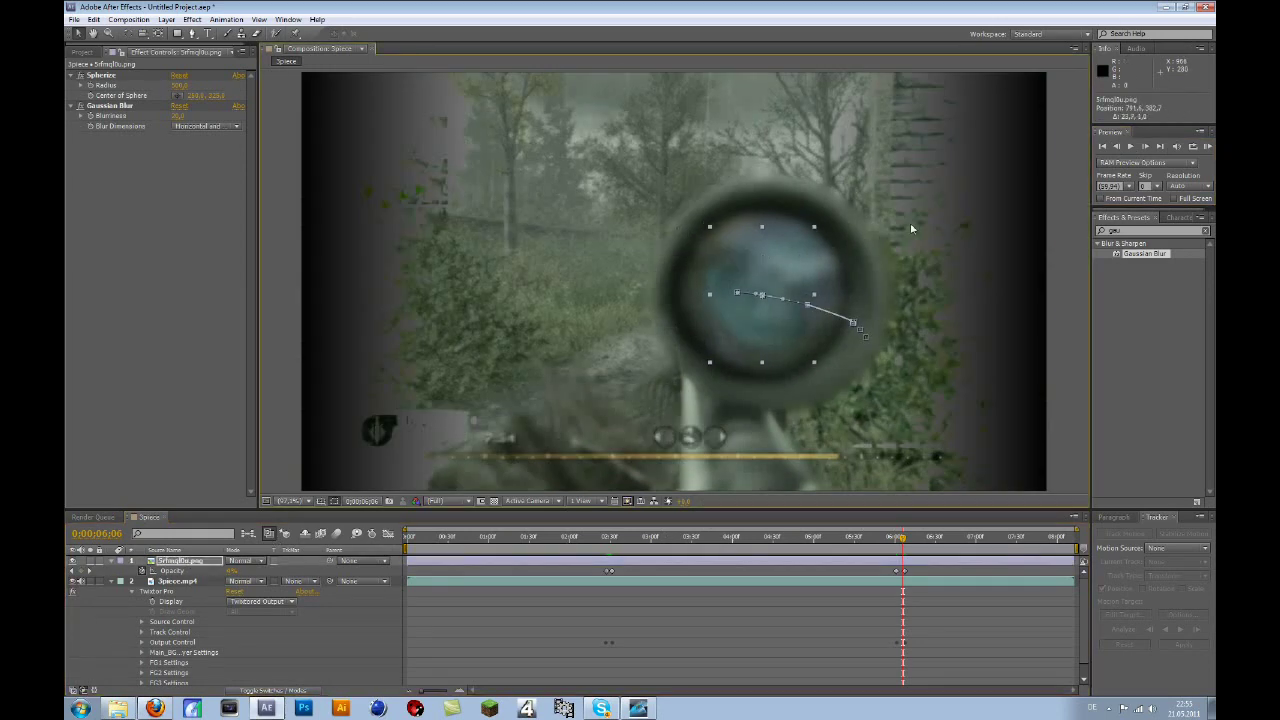
# Step: Frame by frame from 6:05 back to 6:01, shift the skull and sphere centre onto the scope lens
pyautogui.click(1116, 146)
pyautogui.moveTo(755, 264); pyautogui.dragTo(768, 268)
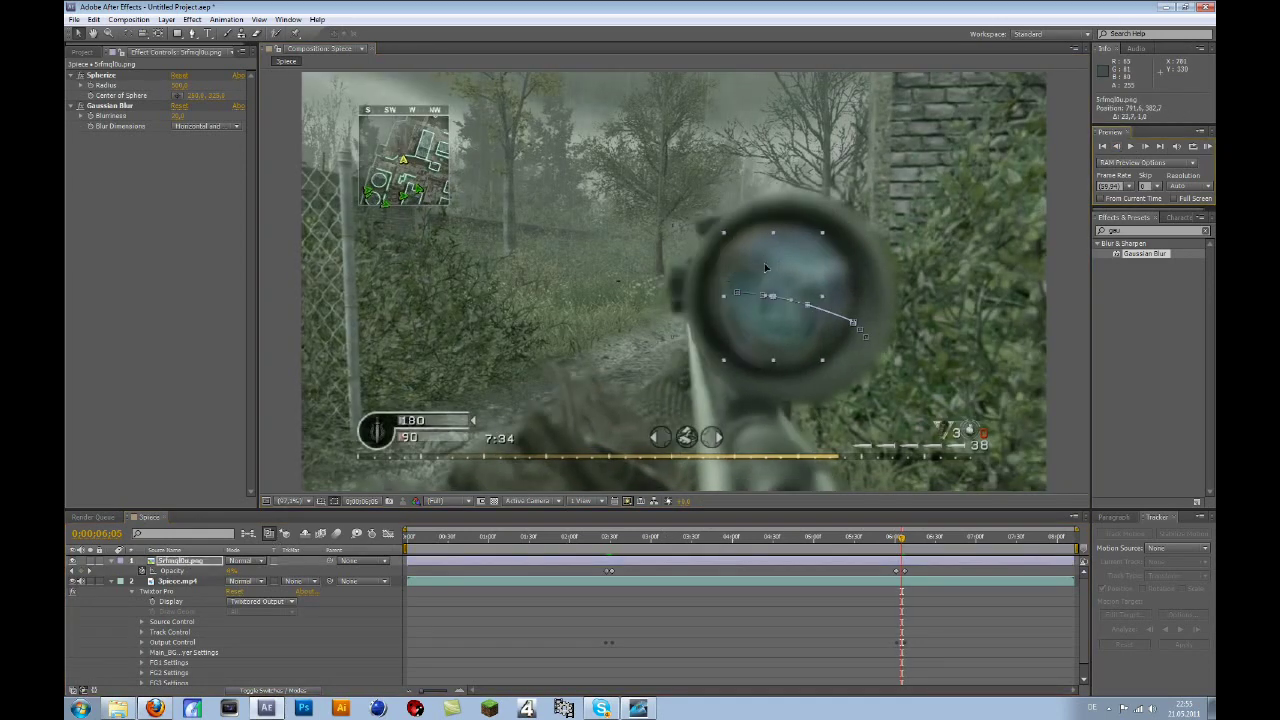
pyautogui.click(1117, 146)
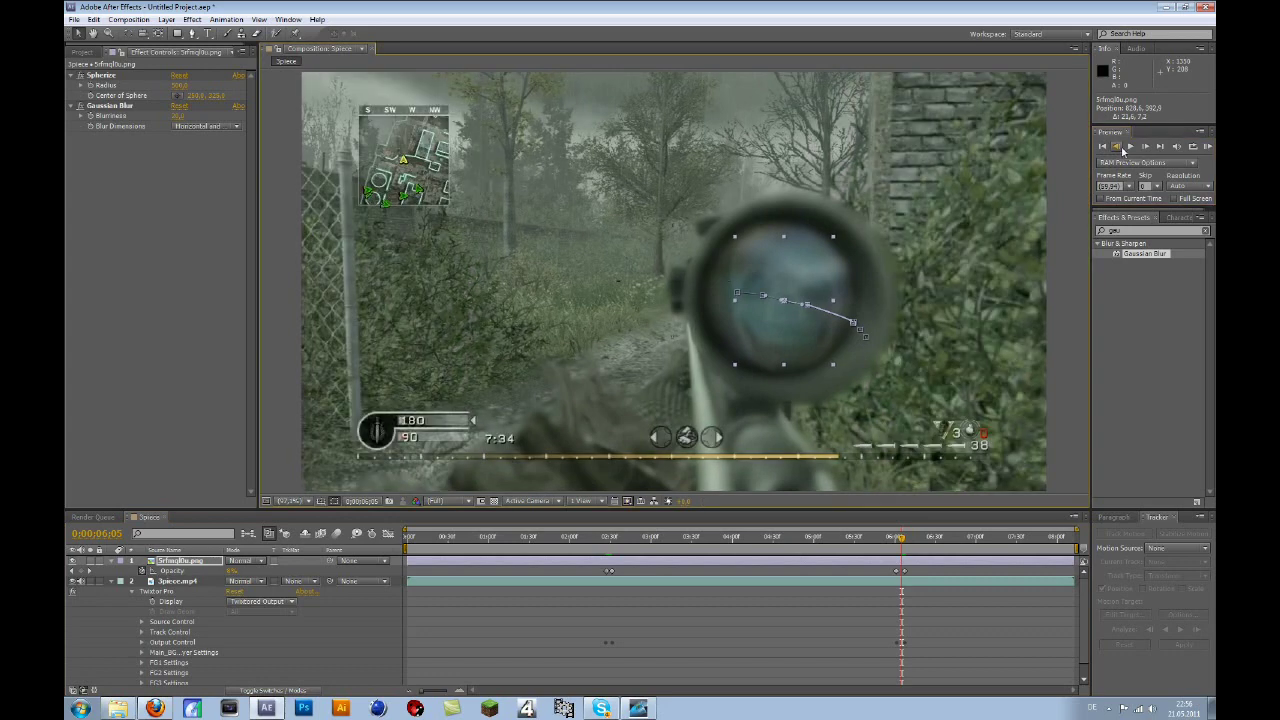
pyautogui.moveTo(793, 281); pyautogui.dragTo(797, 284)
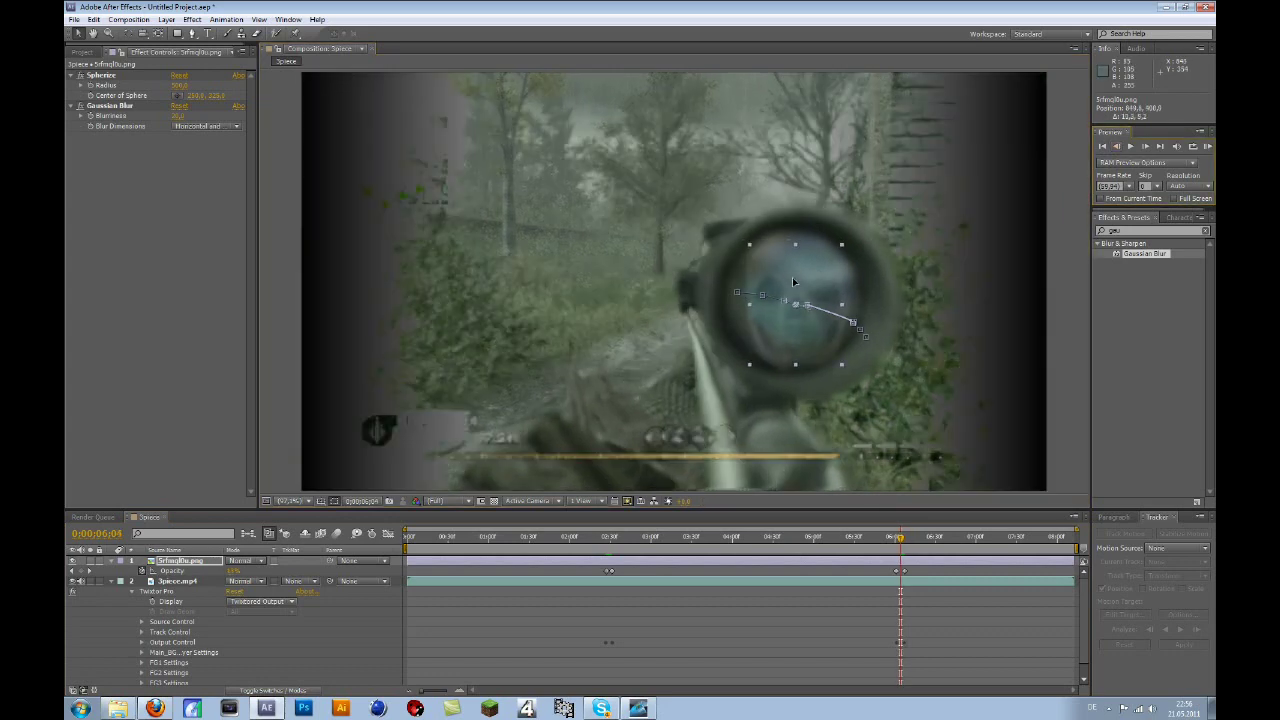
pyautogui.click(1118, 146)
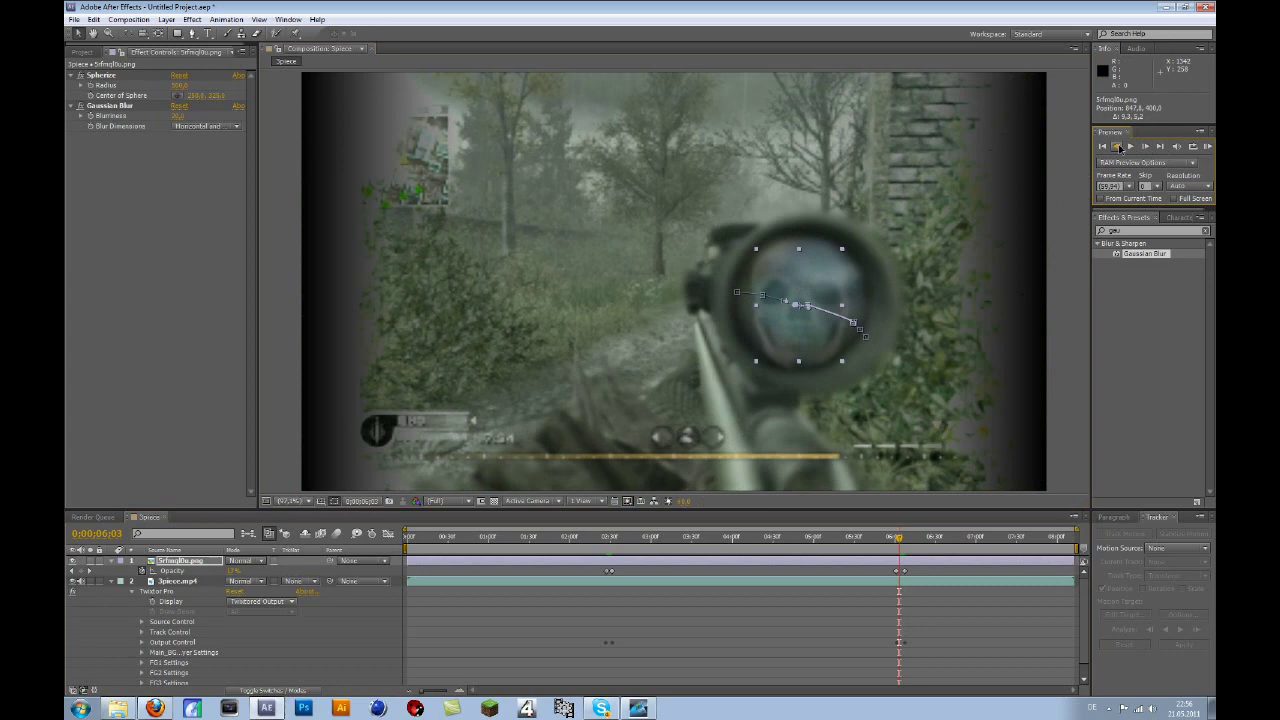
pyautogui.moveTo(778, 283); pyautogui.dragTo(788, 285)
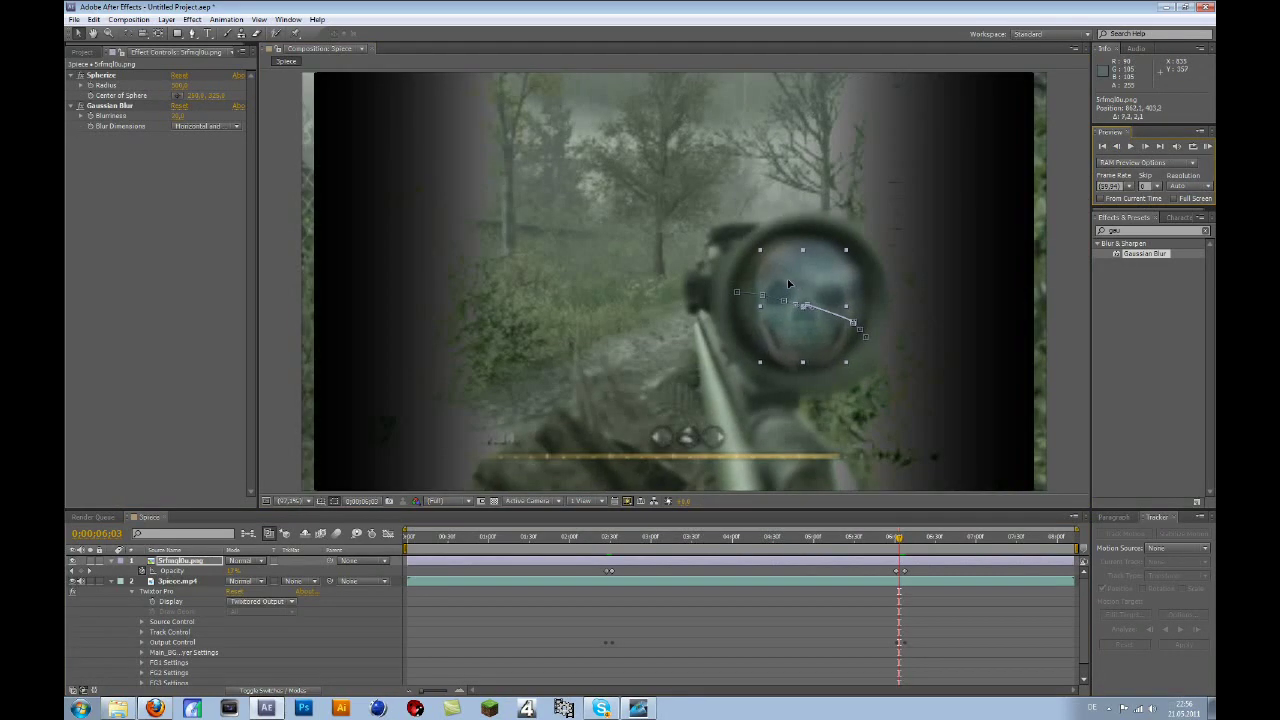
pyautogui.click(1117, 146)
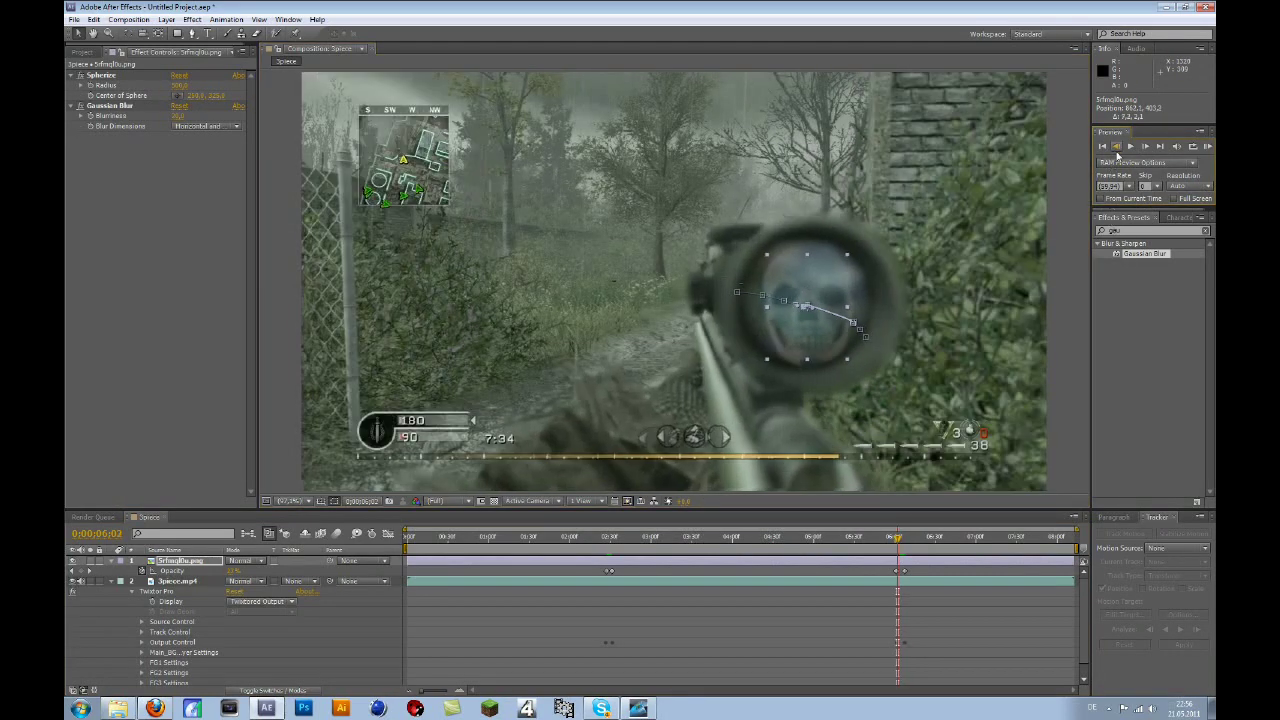
pyautogui.moveTo(826, 280); pyautogui.dragTo(836, 281)
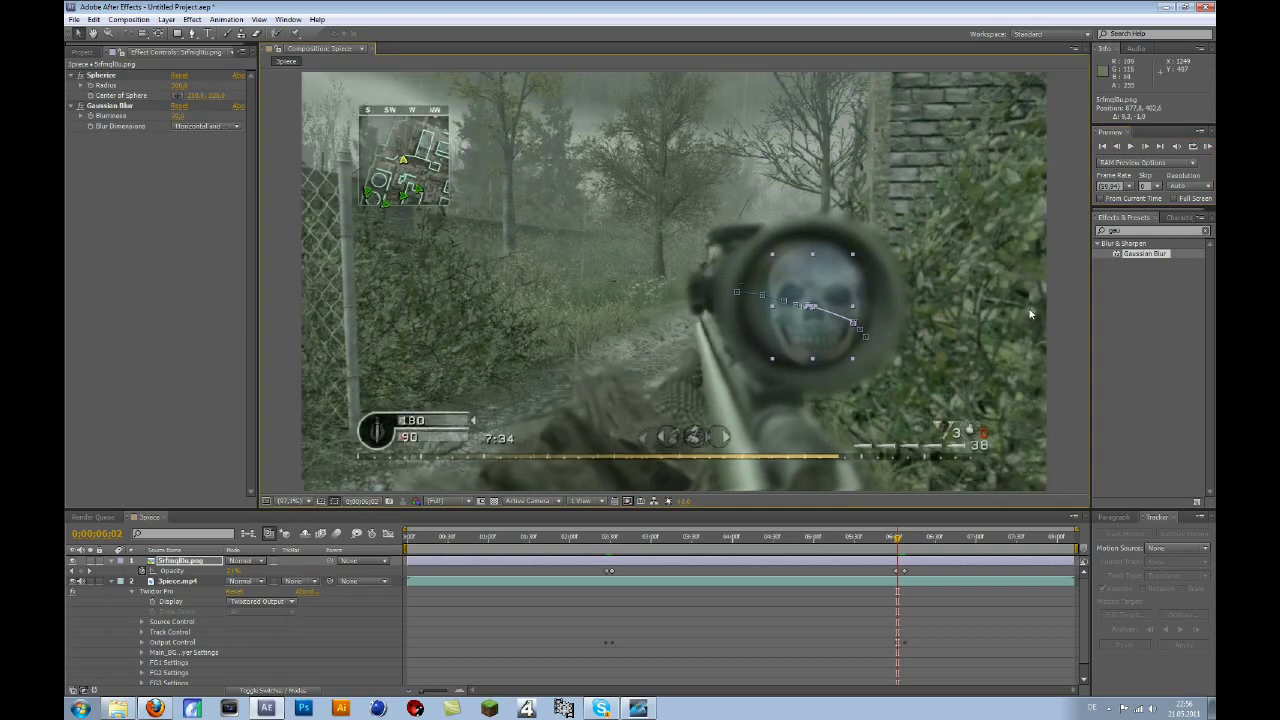
pyautogui.click(1117, 146)
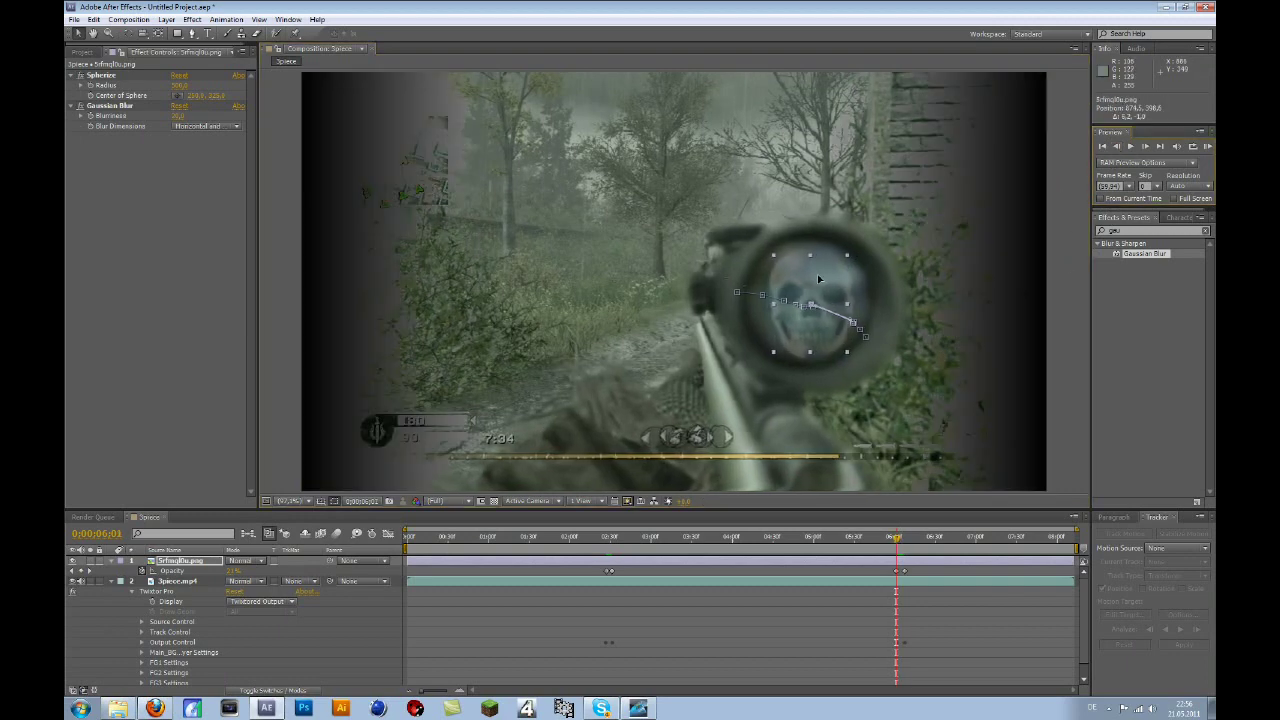
pyautogui.moveTo(817, 274); pyautogui.dragTo(818, 280)
pyautogui.moveTo(860, 538); pyautogui.dragTo(637, 540)
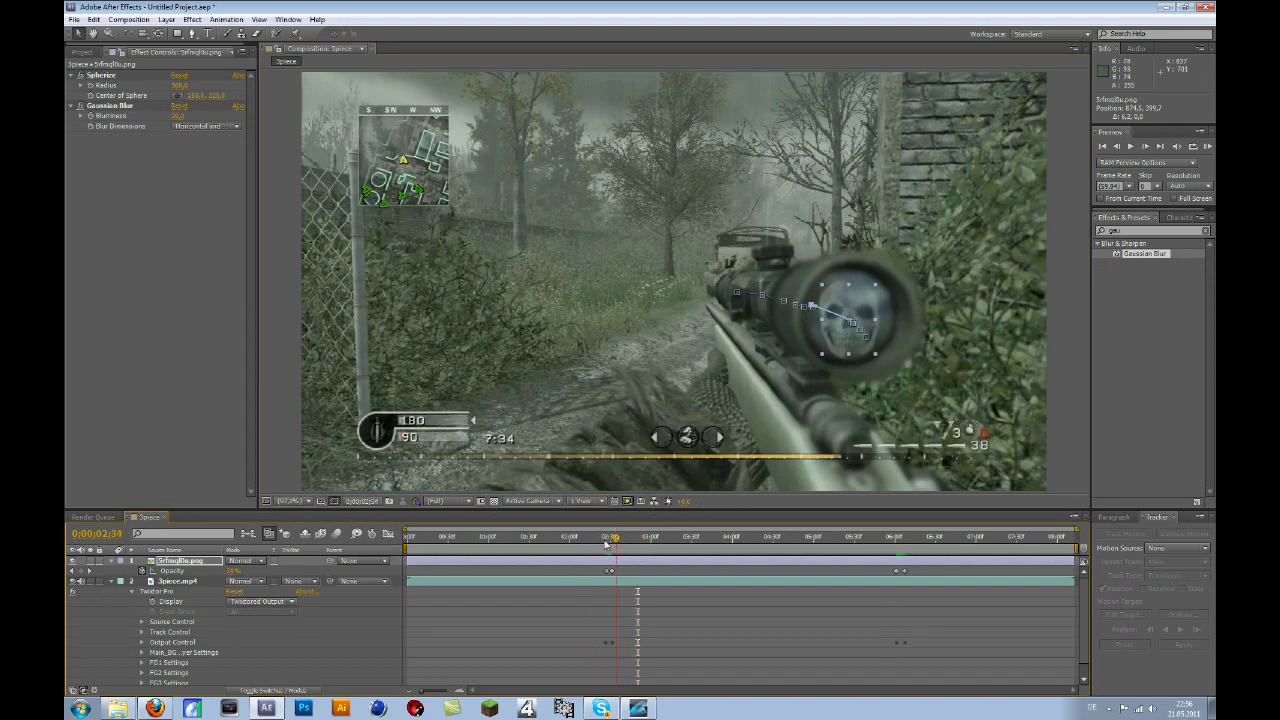
# Step: At 0:00:04:30, nudge the skull up and right so it stays centred in the lens
pyautogui.moveTo(614, 545); pyautogui.dragTo(774, 548)
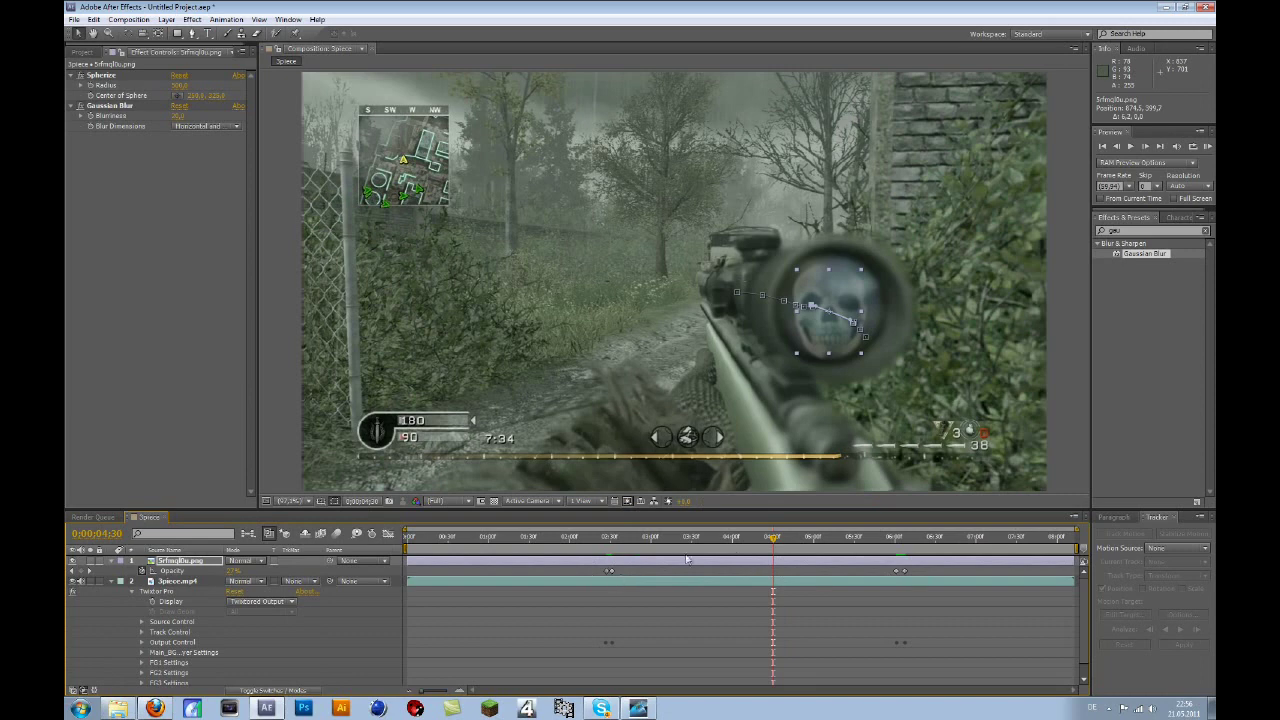
pyautogui.moveTo(850, 293); pyautogui.dragTo(853, 290)
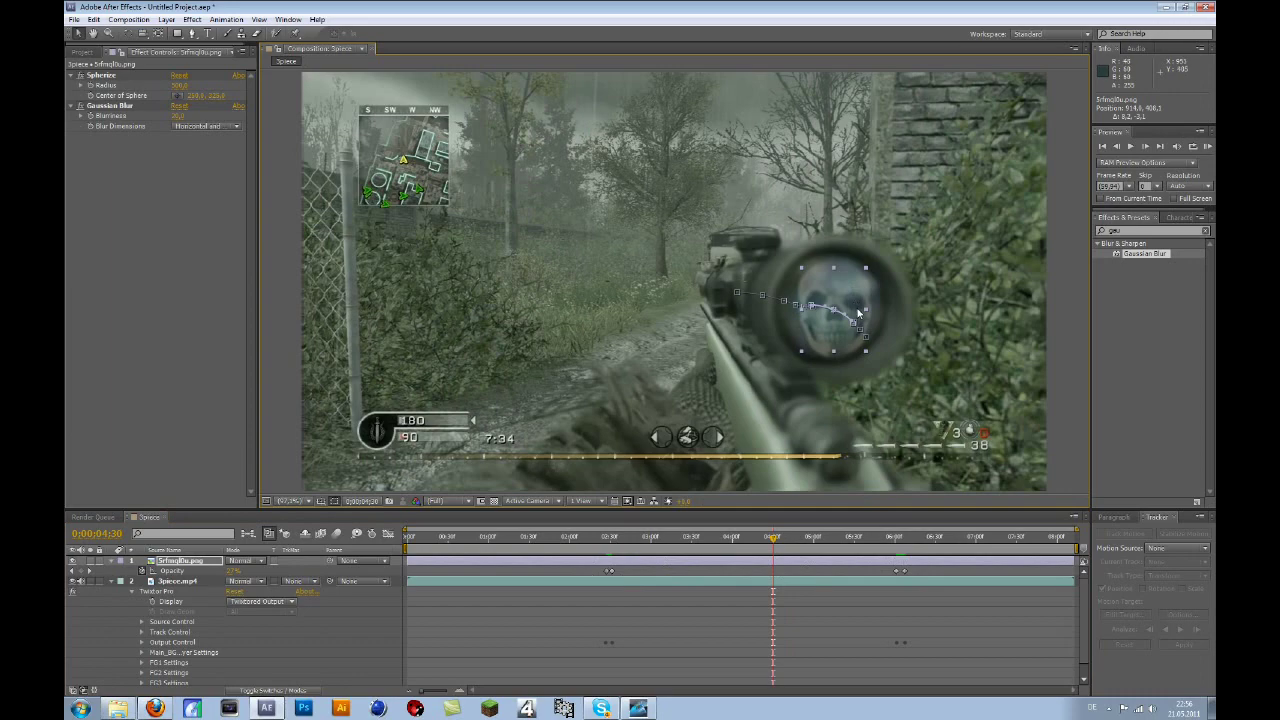
pyautogui.click(727, 539)
pyautogui.moveTo(727, 541); pyautogui.dragTo(646, 542)
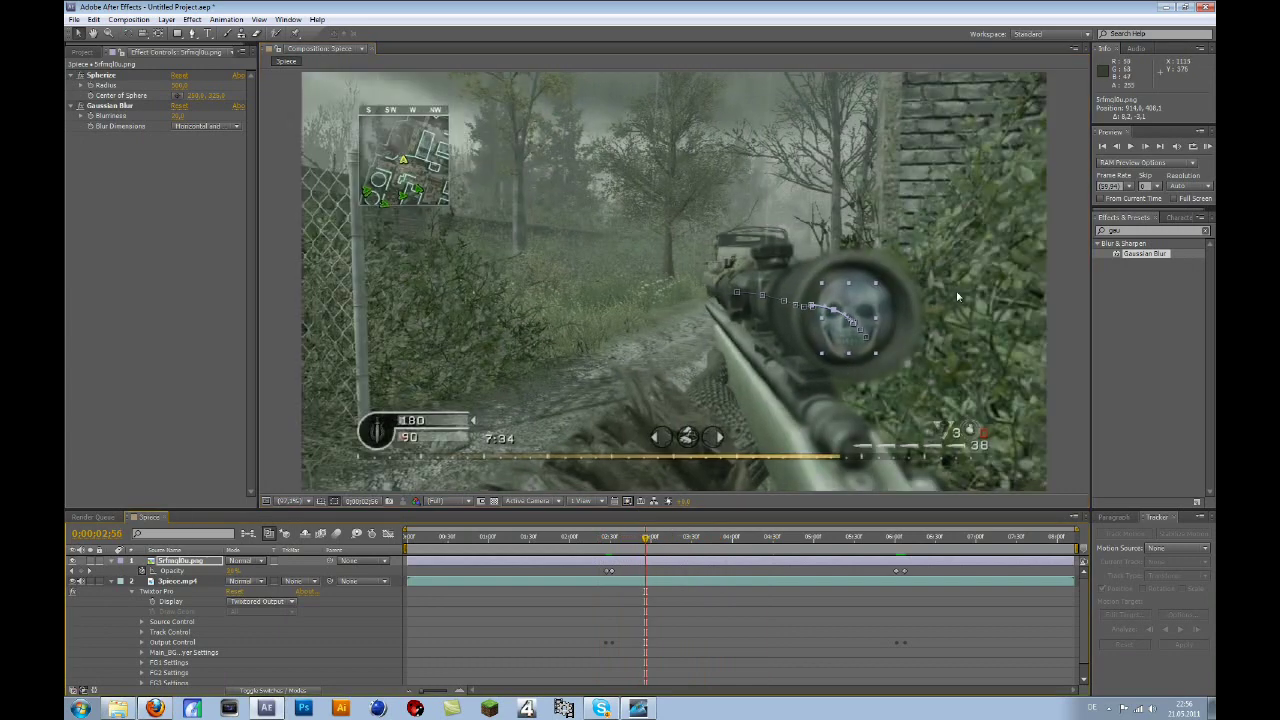
# Step: Add a new adjustment layer and apply the clean1 user preset to it
pyautogui.click(110, 581)
pyautogui.click(110, 560)
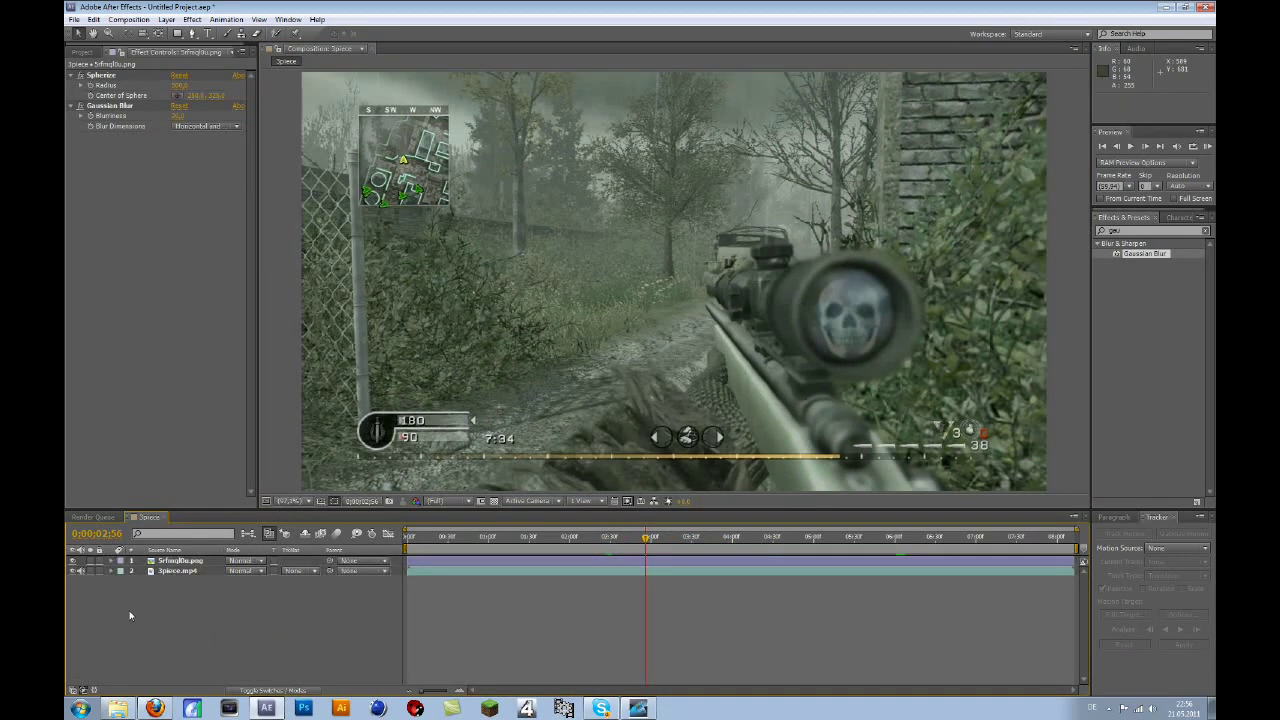
pyautogui.hotkey('ctrl', 'alt', 'y')
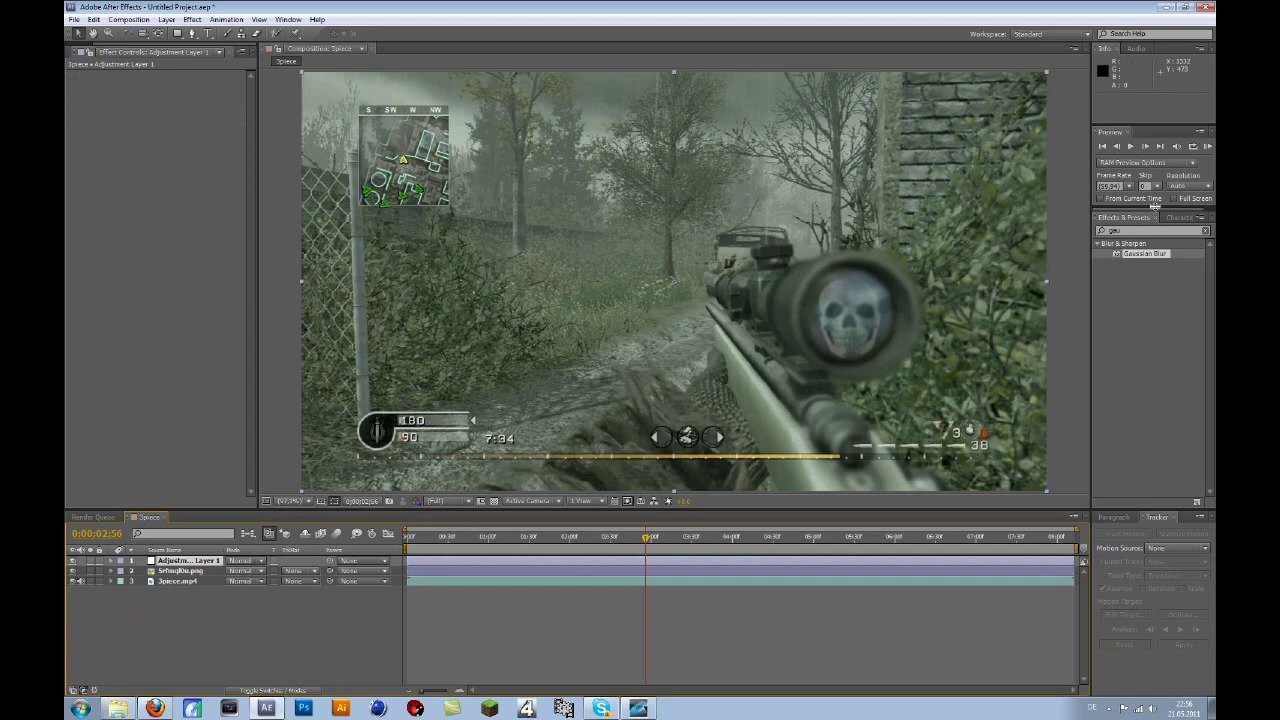
pyautogui.click(1205, 231)
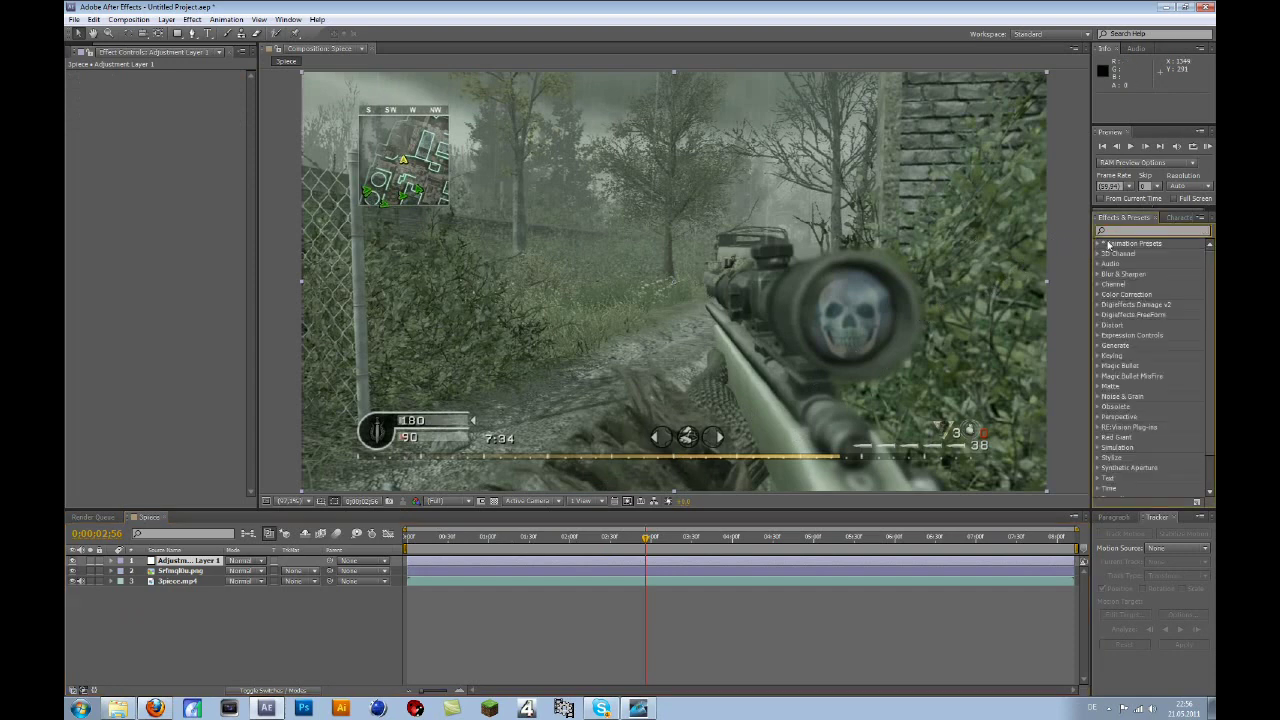
pyautogui.click(1099, 243)
pyautogui.click(1107, 264)
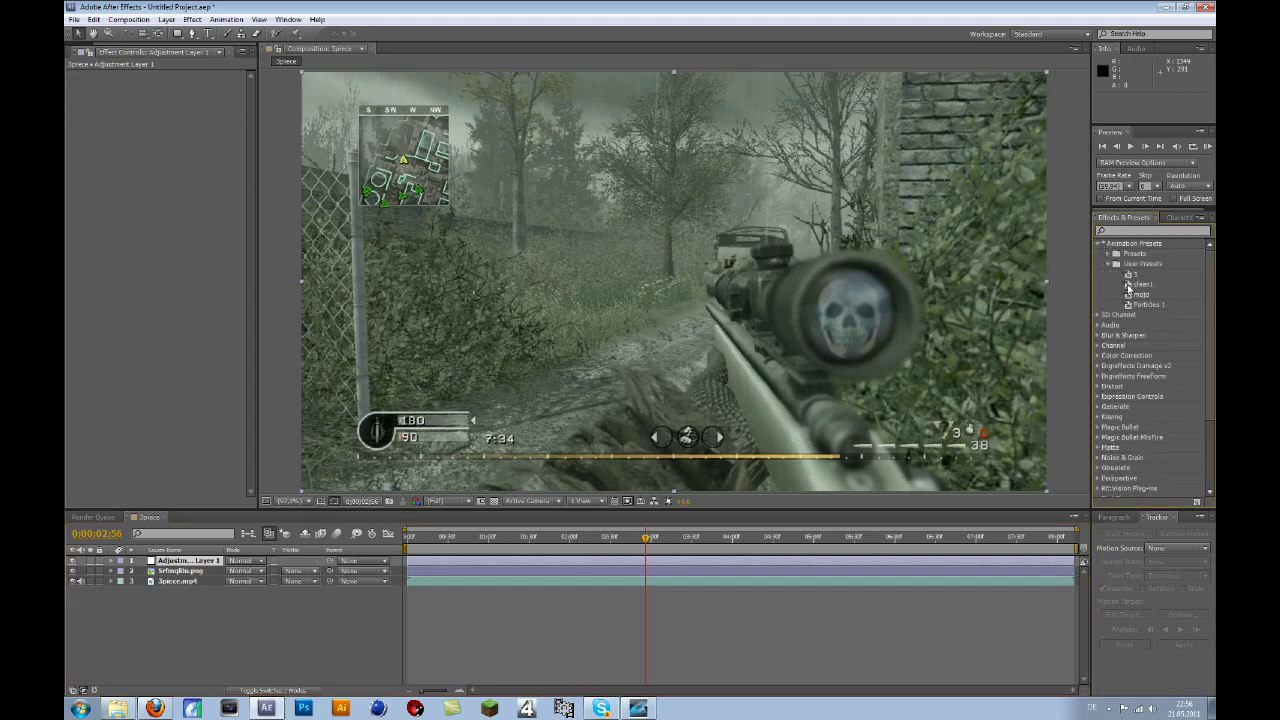
pyautogui.doubleClick(1140, 285)
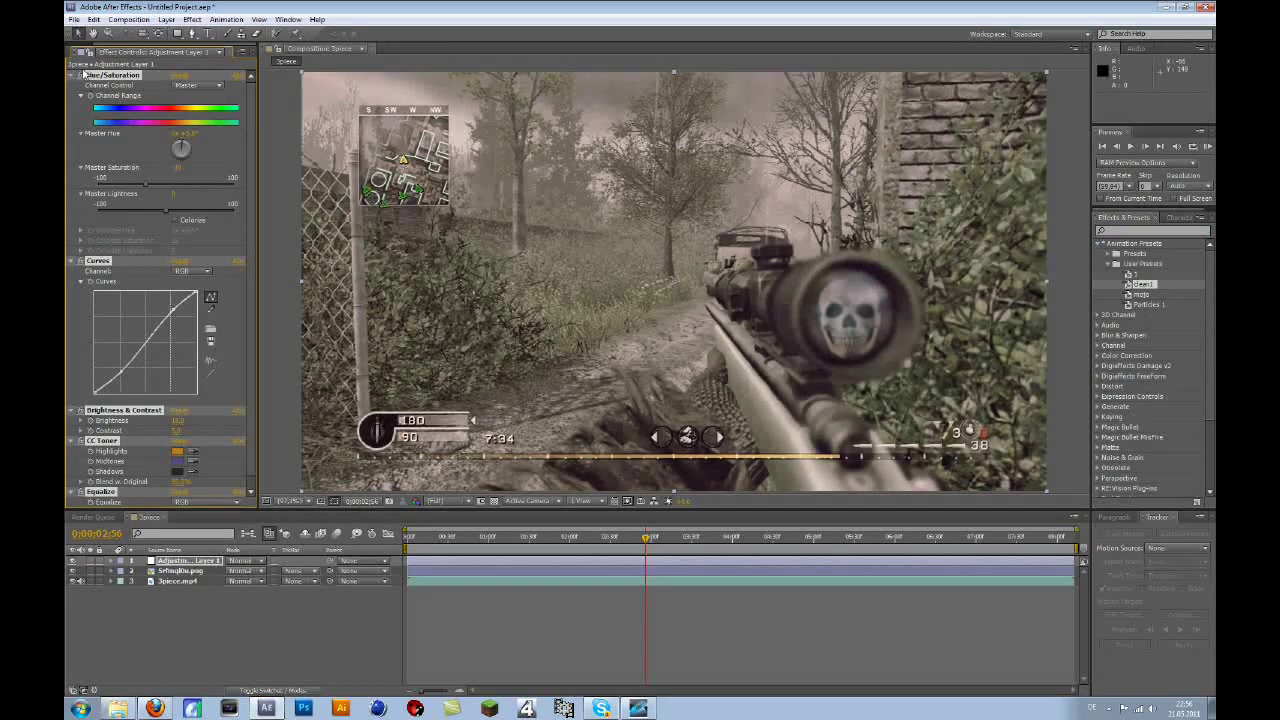
# Step: Collapse the applied effects and RAM-preview the warm-graded clip
pyautogui.keyDown('ctrl'); pyautogui.click(72, 77); pyautogui.keyUp('ctrl')
pyautogui.click(91, 142)
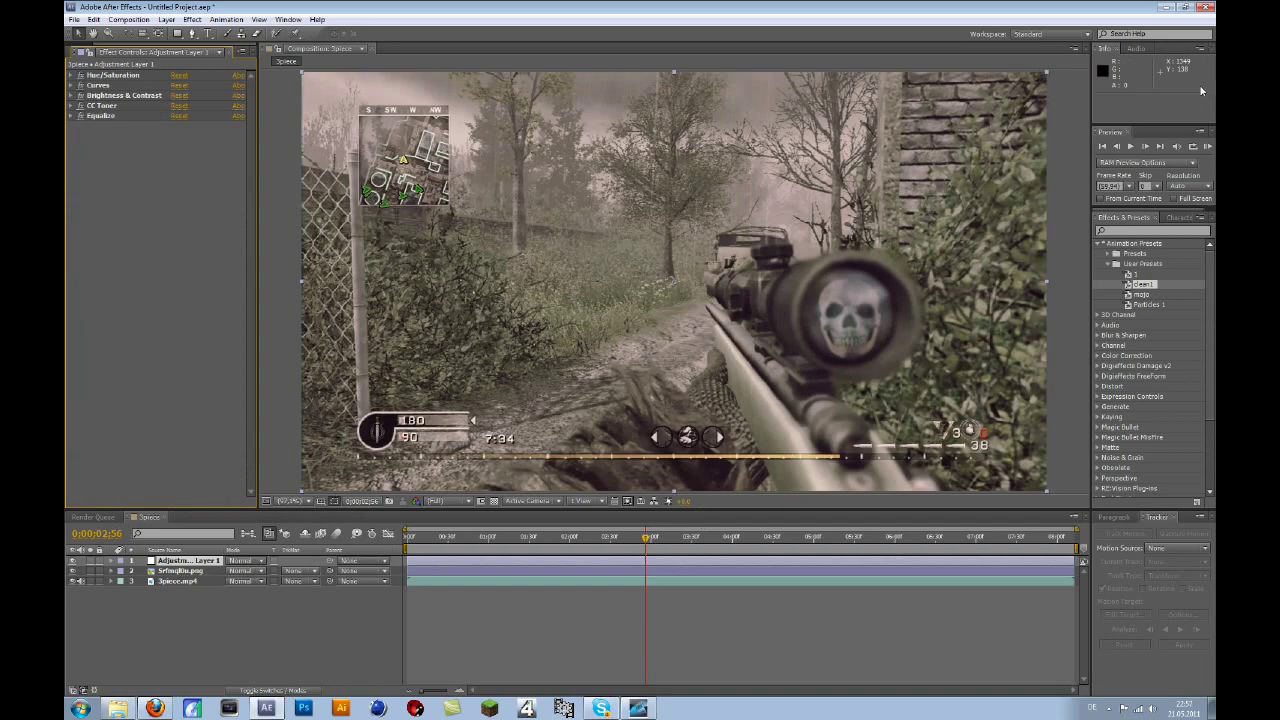
pyautogui.click(1207, 146)
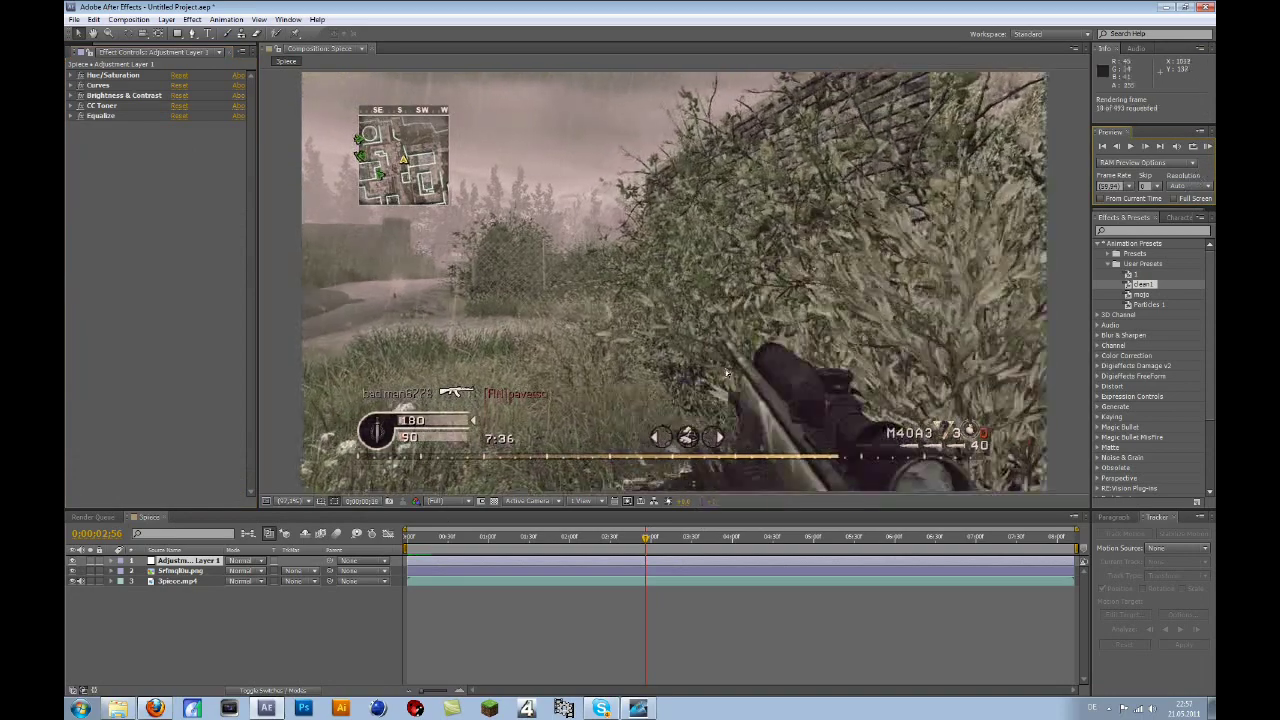
pyautogui.click(155, 709)
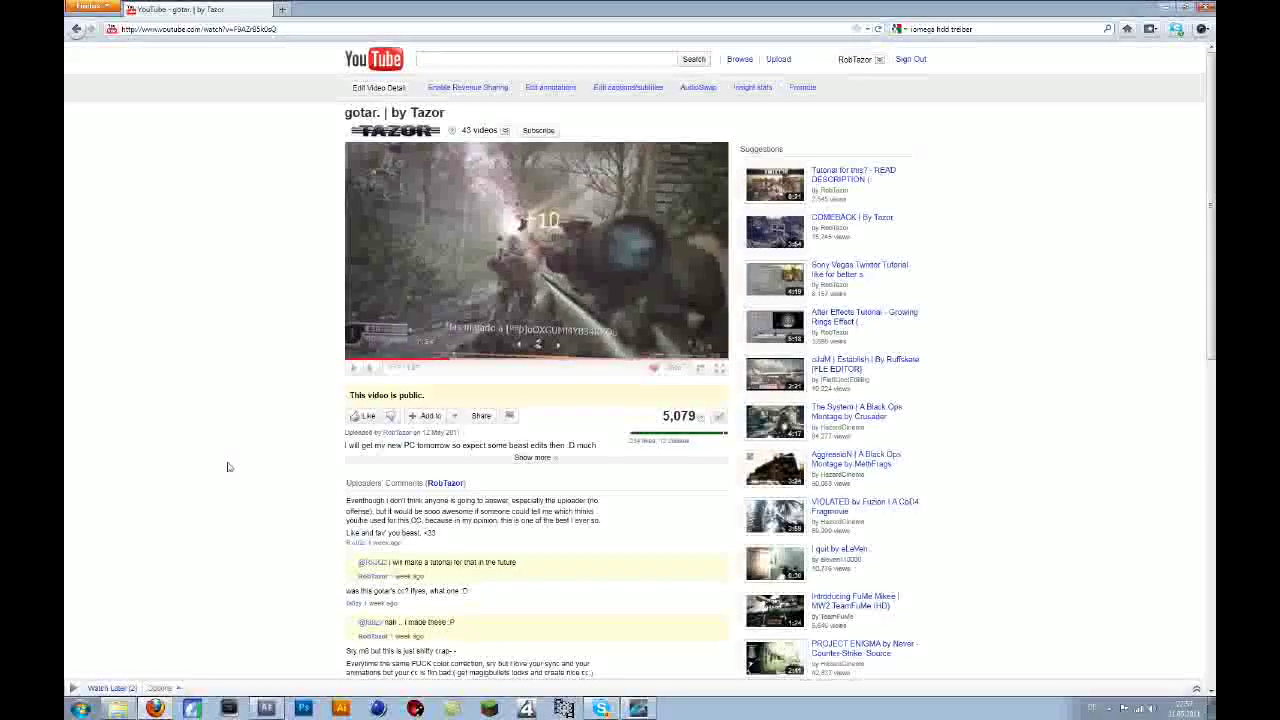
pyautogui.click(867, 62)
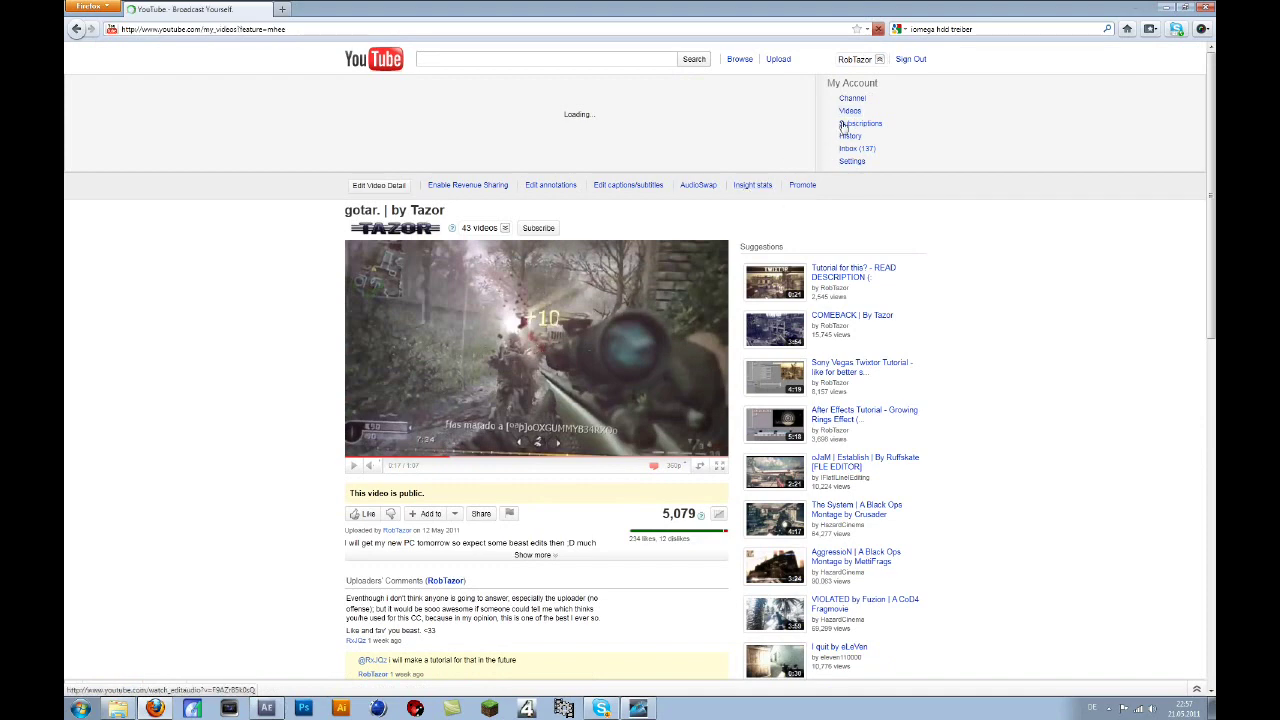
pyautogui.scroll(-1, 590, 360)
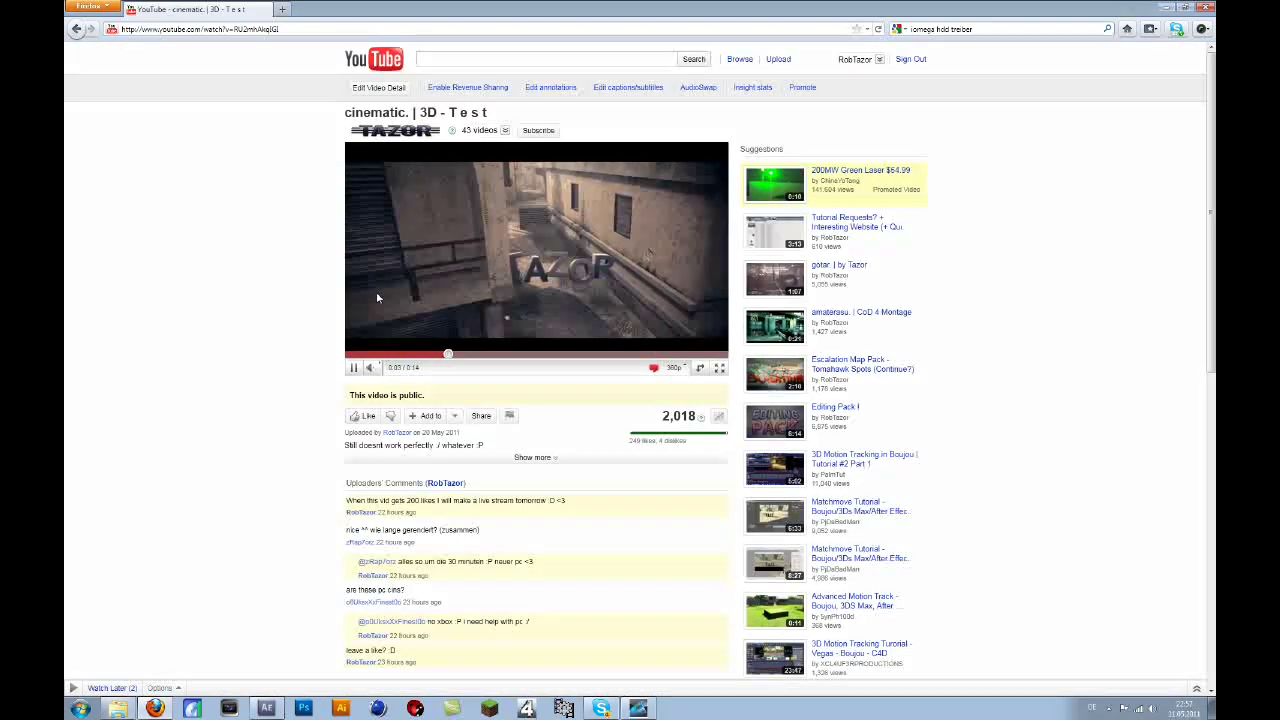
pyautogui.rightClick(76, 30)
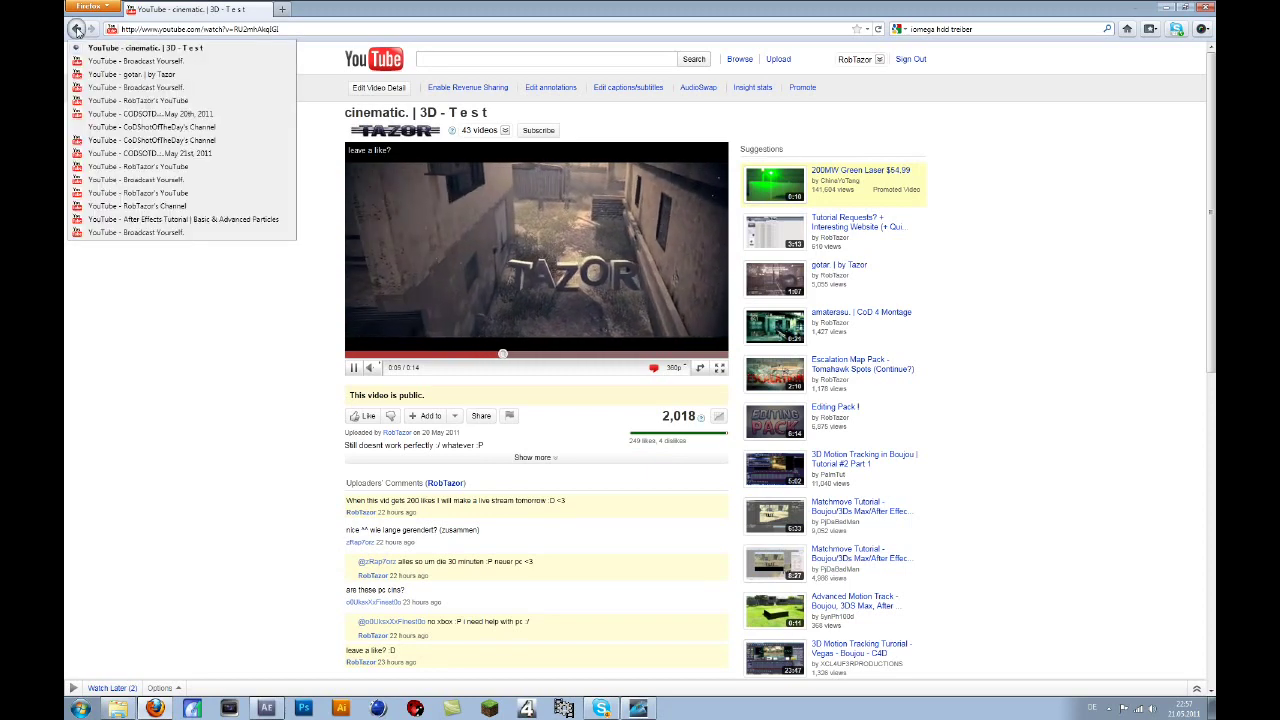
pyautogui.click(134, 280)
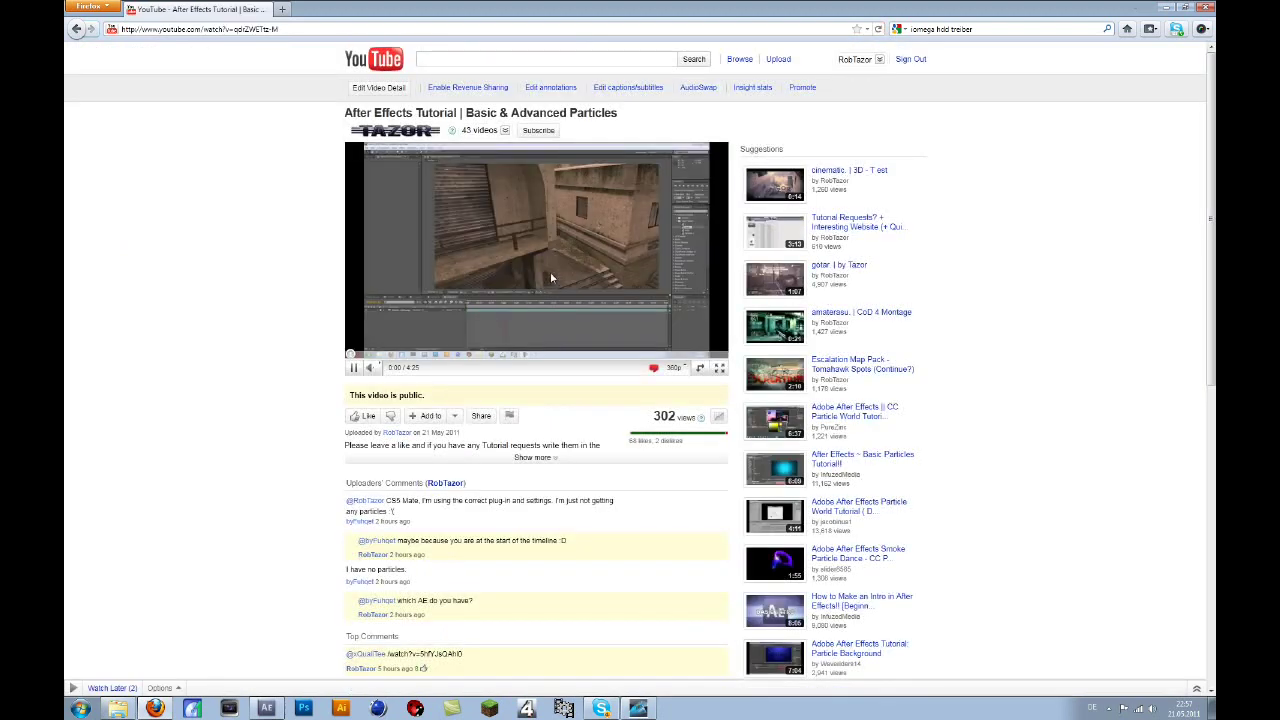
pyautogui.click(550, 277)
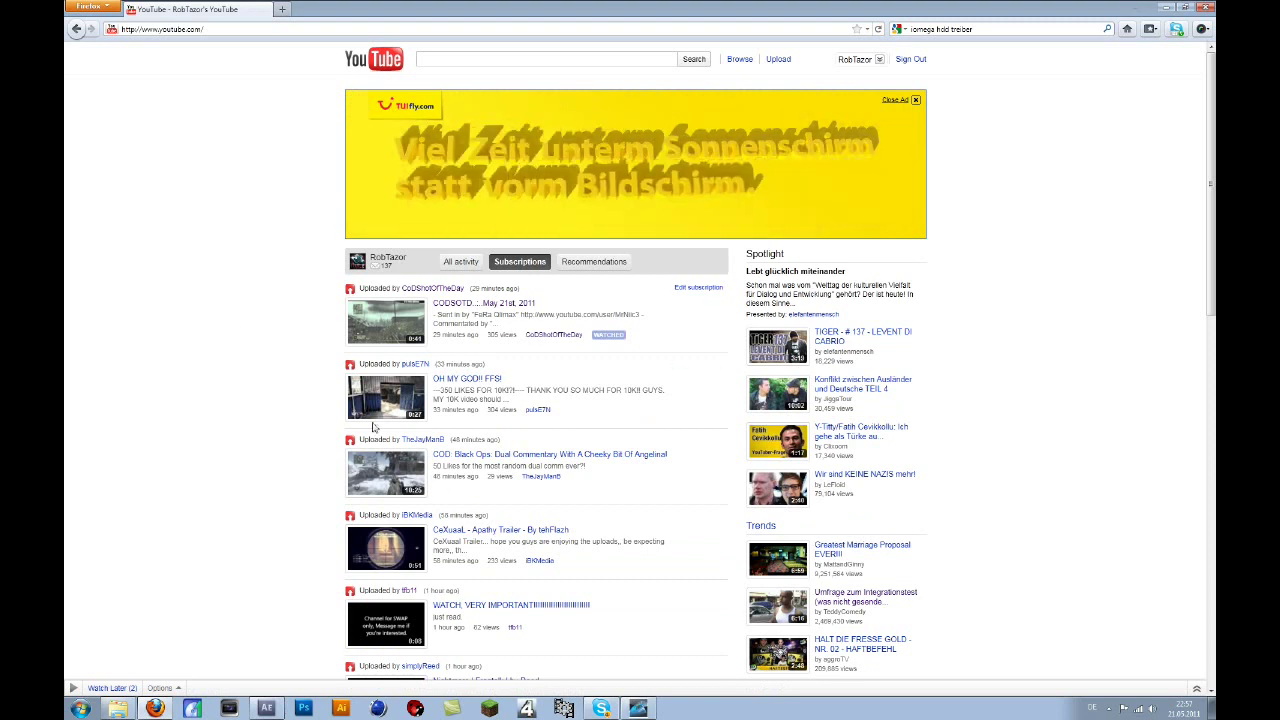
pyautogui.click(855, 59)
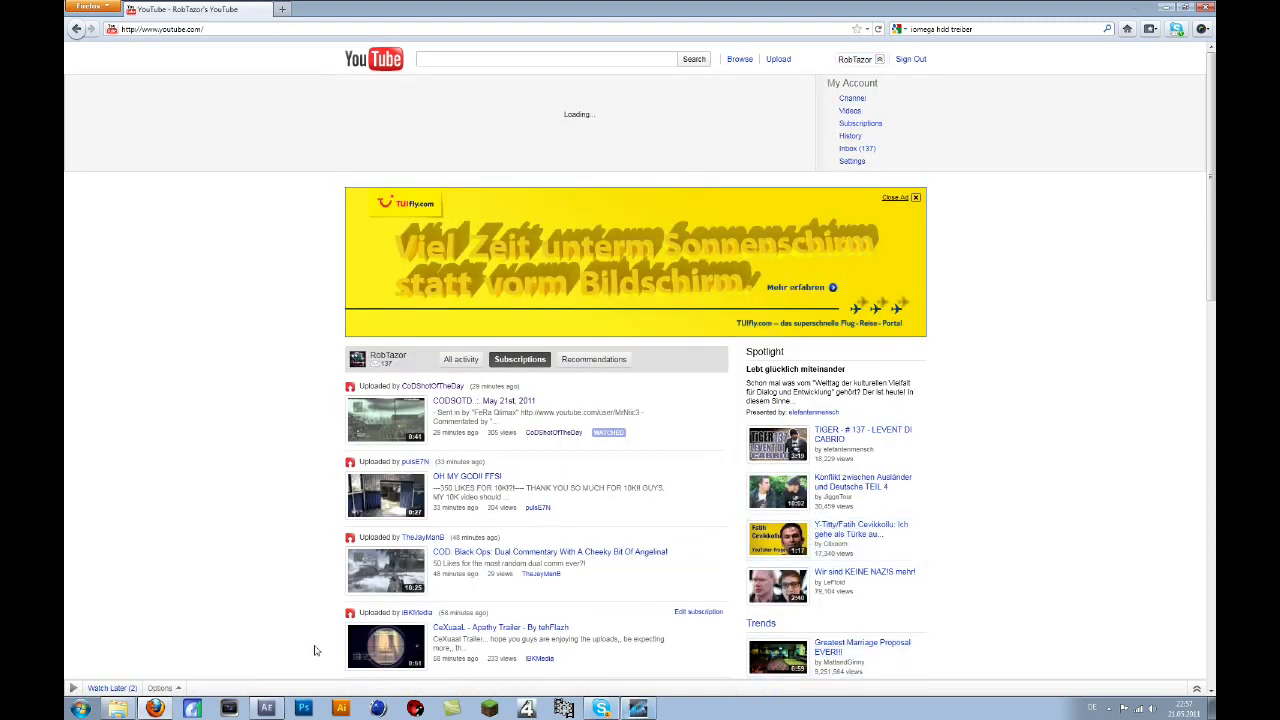
pyautogui.click(268, 708)
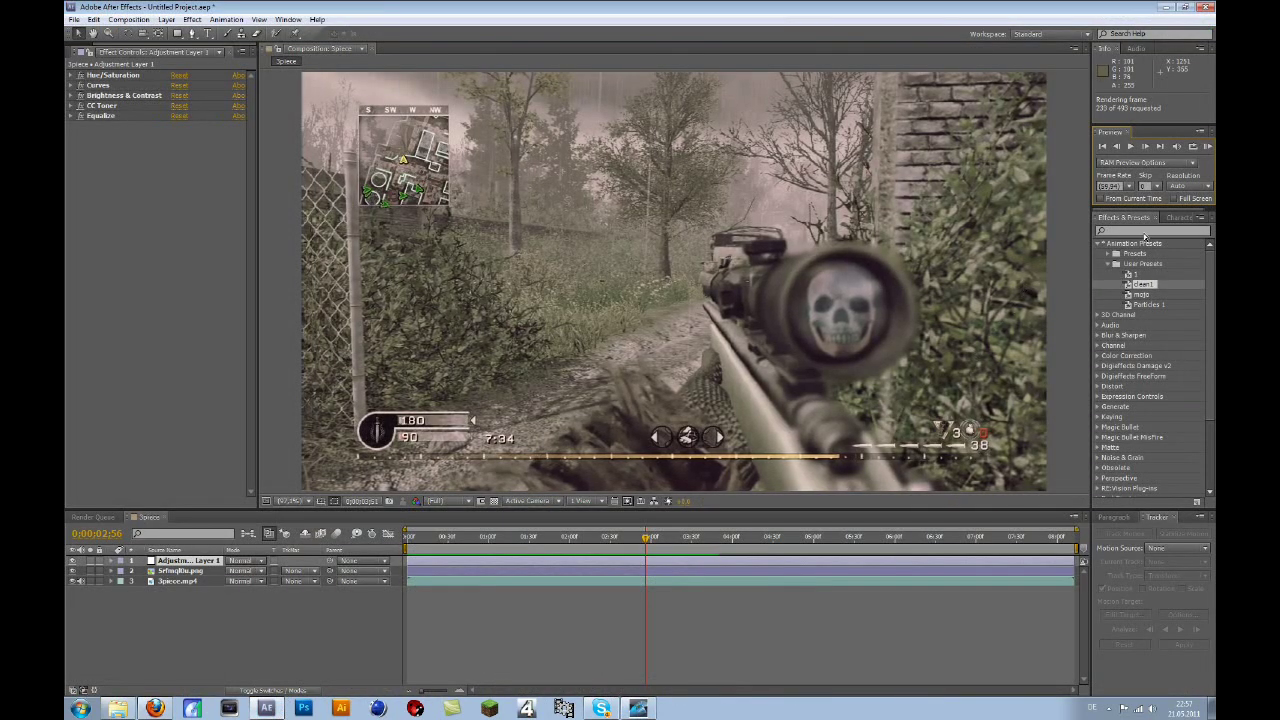
pyautogui.click(1207, 146)
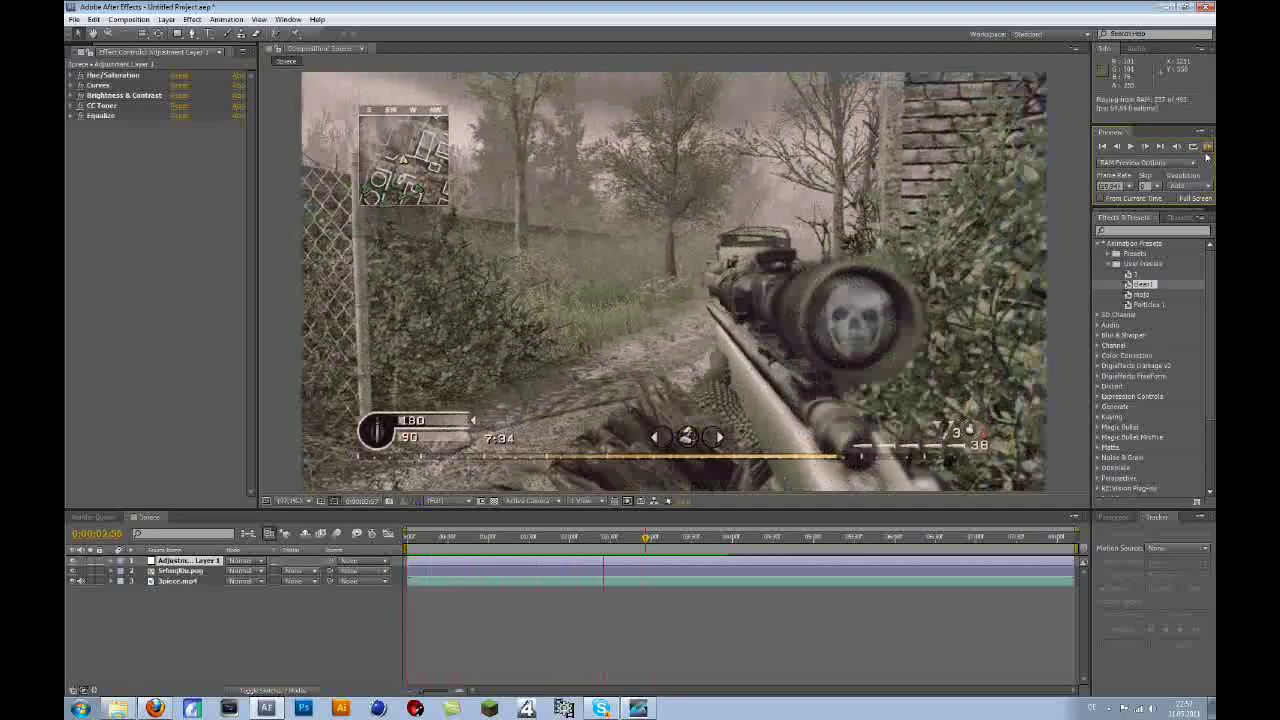
pyautogui.click(755, 508)
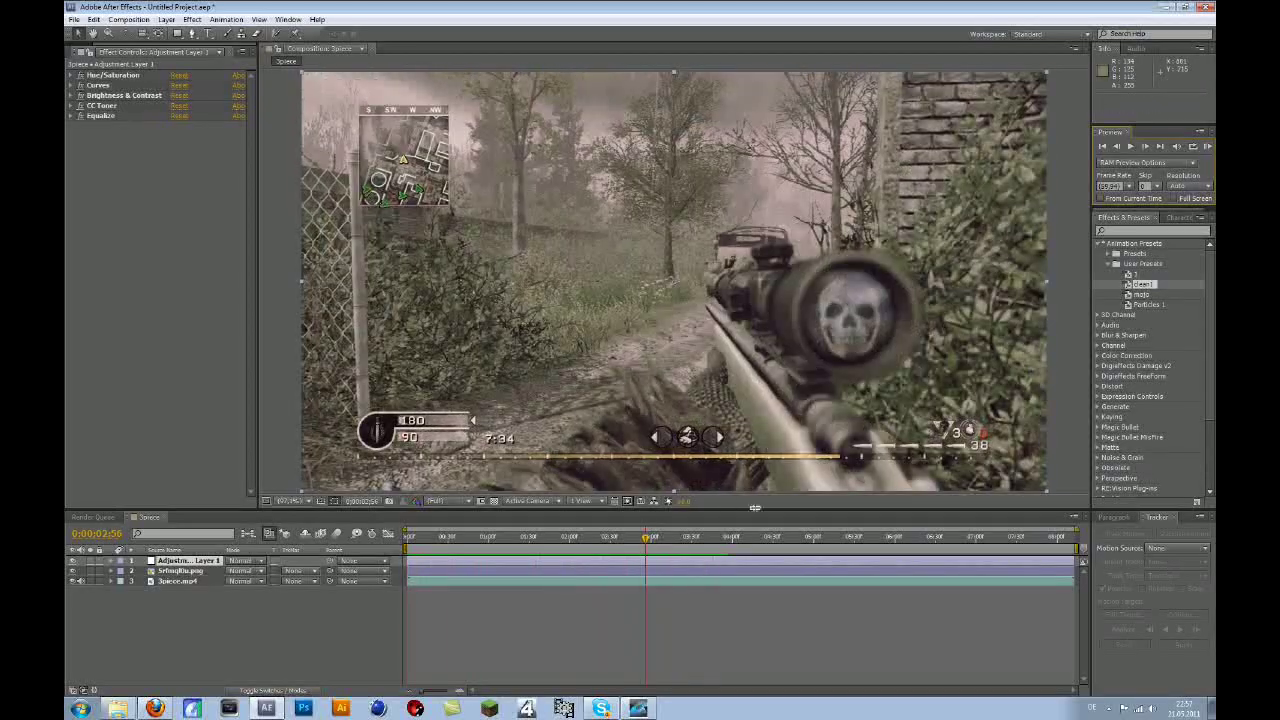